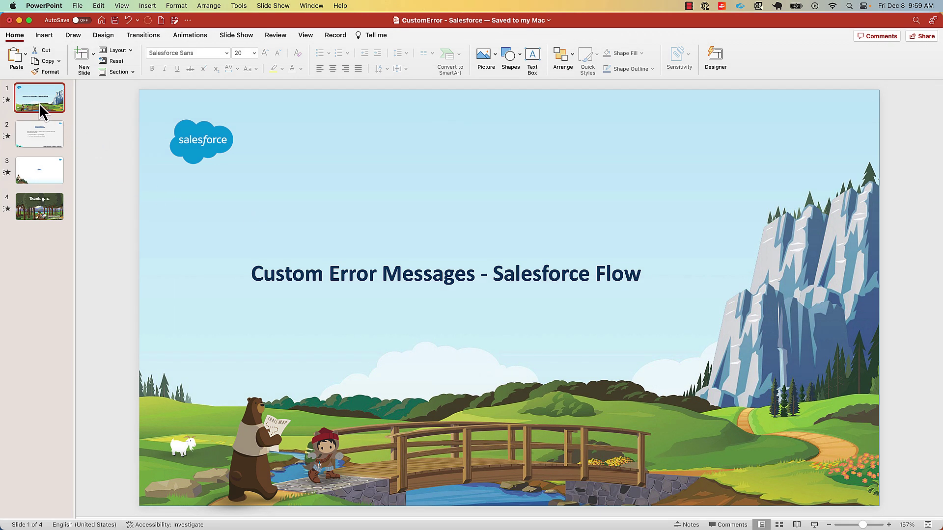
Present the deck from slide 1 and return to editing on slide 3, DEMO.
{"action": "key", "text": "super+shift+Return"}
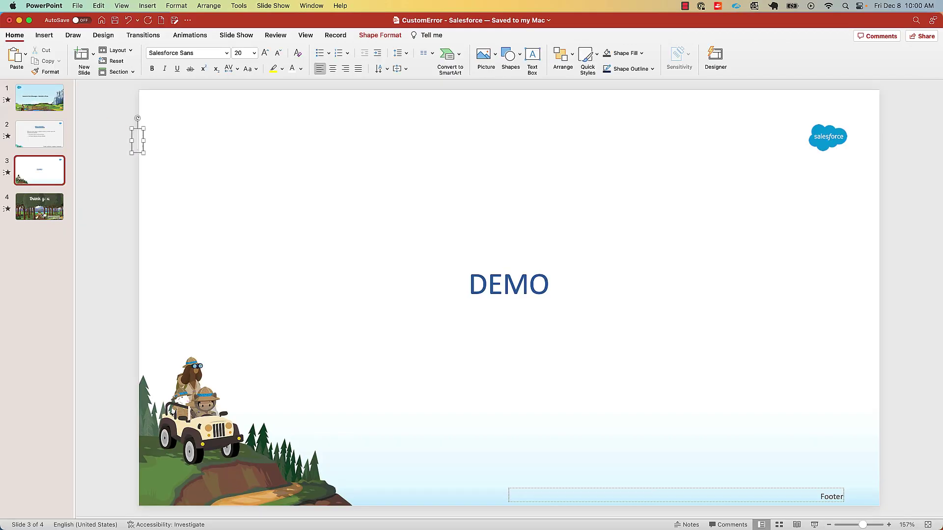
Open the Account flow's Start element to review its OwnerId or Website changed entry conditions.
{"action": "key", "text": "super+Tab"}
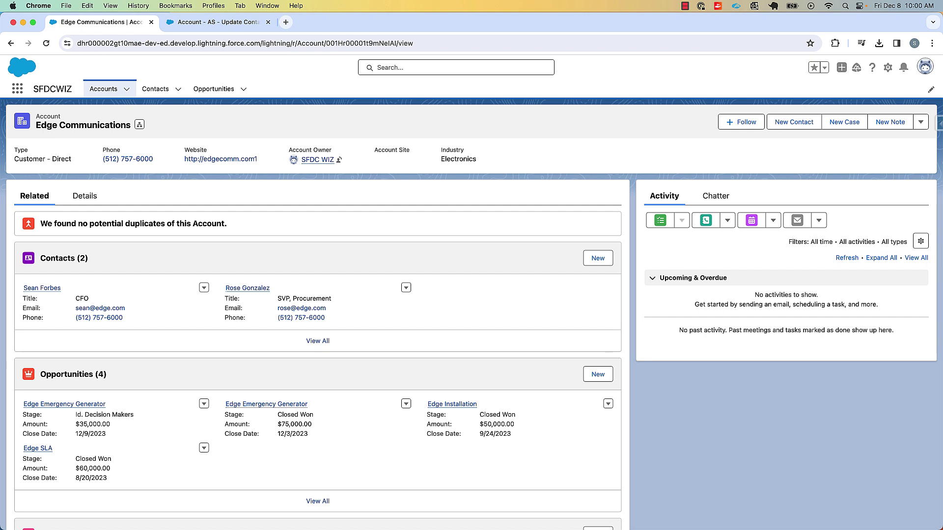
{"action": "left_click", "coordinate": [203, 24]}
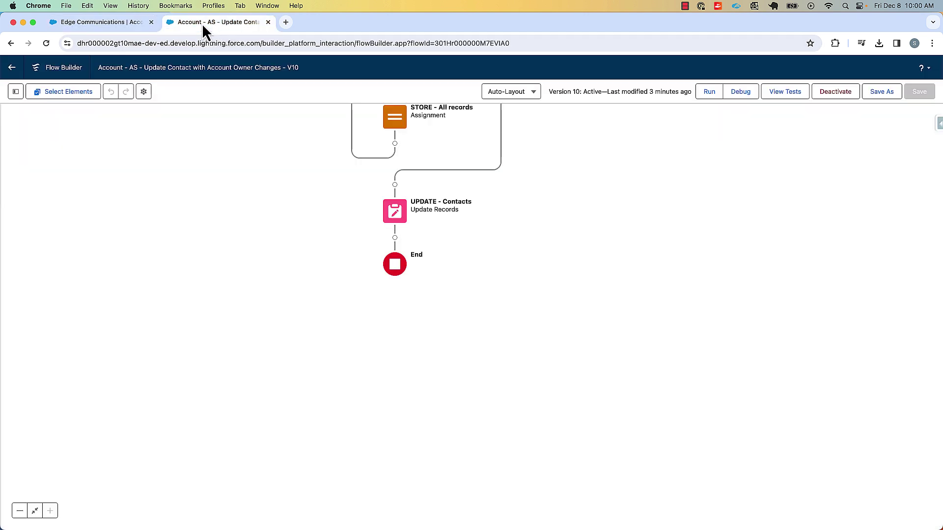
{"action": "left_click_drag", "start_coordinate": [274, 204], "coordinate": [251, 471]}
{"action": "left_click_drag", "start_coordinate": [677, 223], "coordinate": [669, 424]}
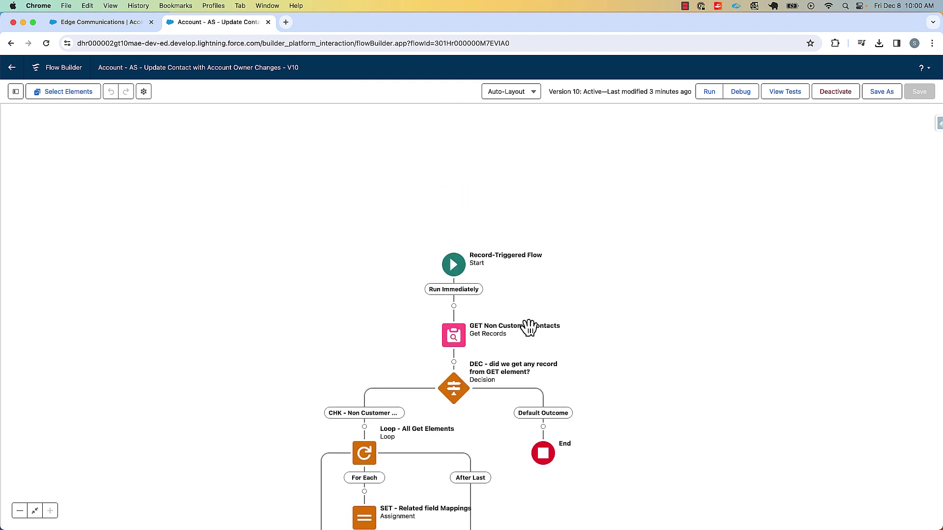
{"action": "left_click_drag", "start_coordinate": [611, 293], "coordinate": [561, 194]}
{"action": "left_click", "coordinate": [418, 173]}
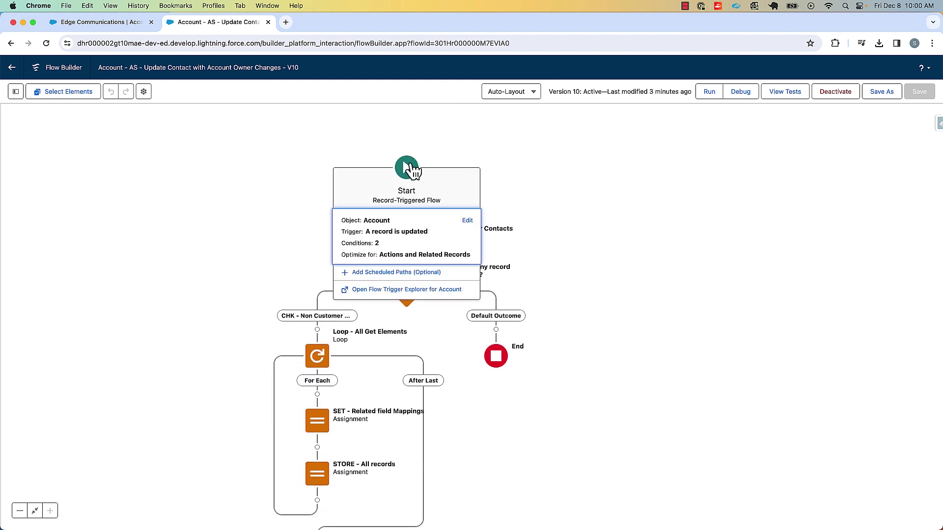
{"action": "left_click", "coordinate": [468, 222]}
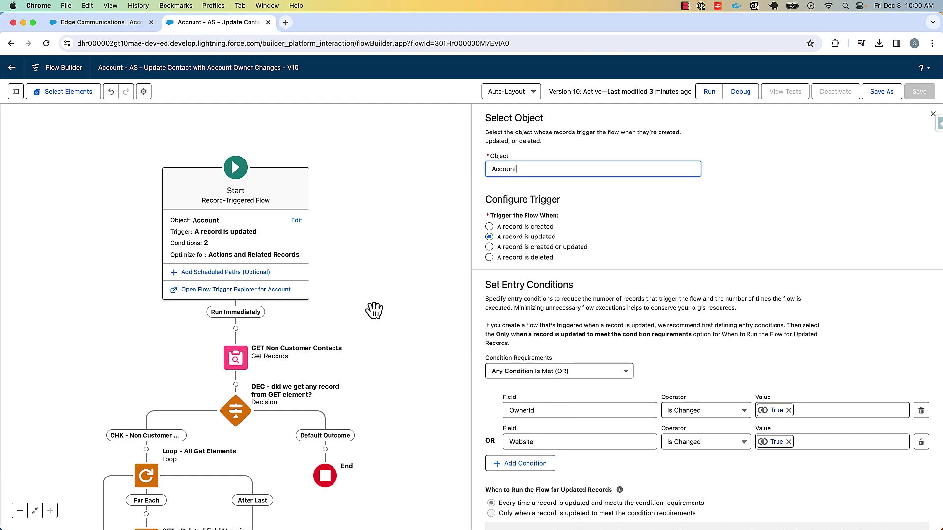
{"action": "left_click_drag", "start_coordinate": [373, 309], "coordinate": [393, 208]}
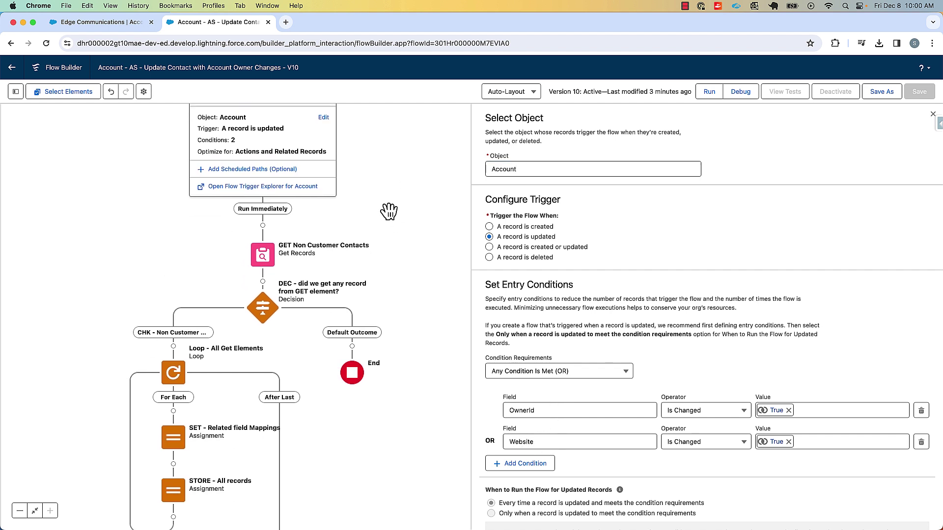
Review the Get Non Customer Contacts filters and the CHK - Non Customer Contacts decision condition.
{"action": "left_click", "coordinate": [263, 254]}
{"action": "left_click", "coordinate": [311, 256]}
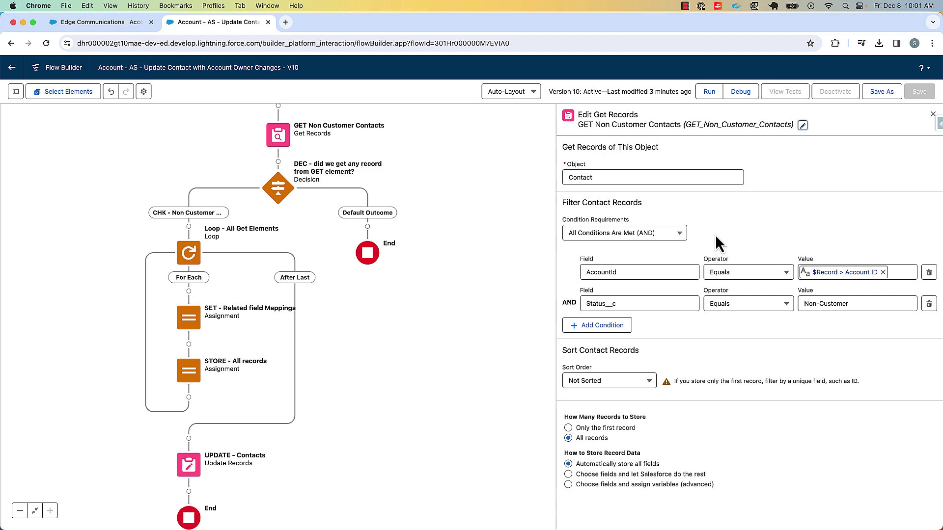
{"action": "double_click", "coordinate": [288, 192]}
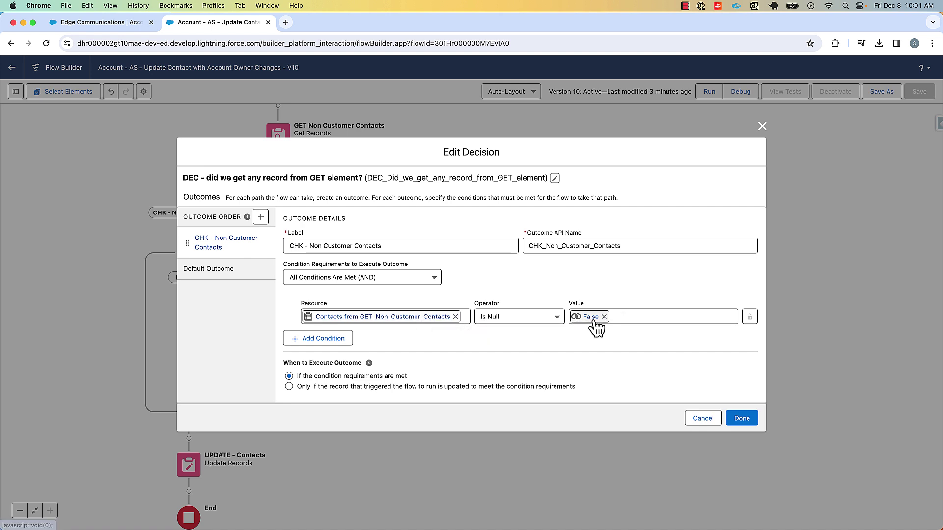
{"action": "left_click", "coordinate": [762, 127]}
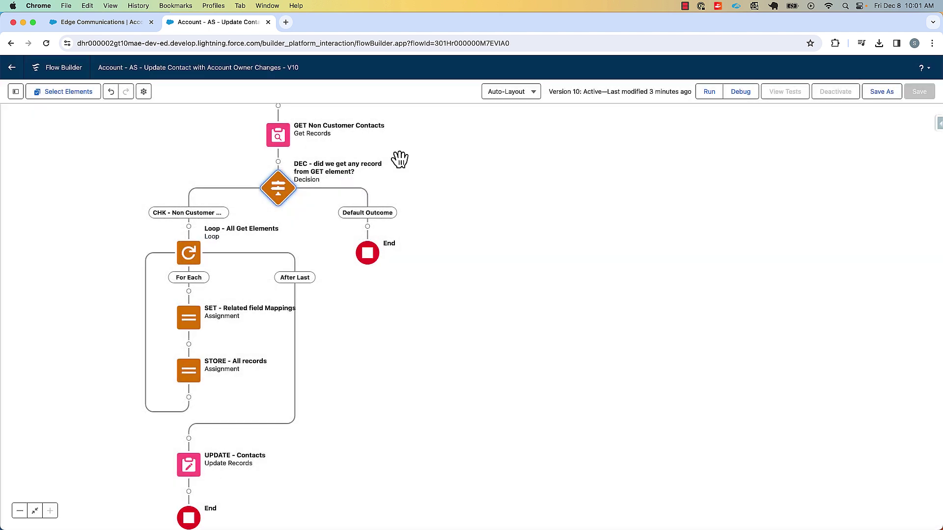
{"action": "left_click", "coordinate": [192, 253]}
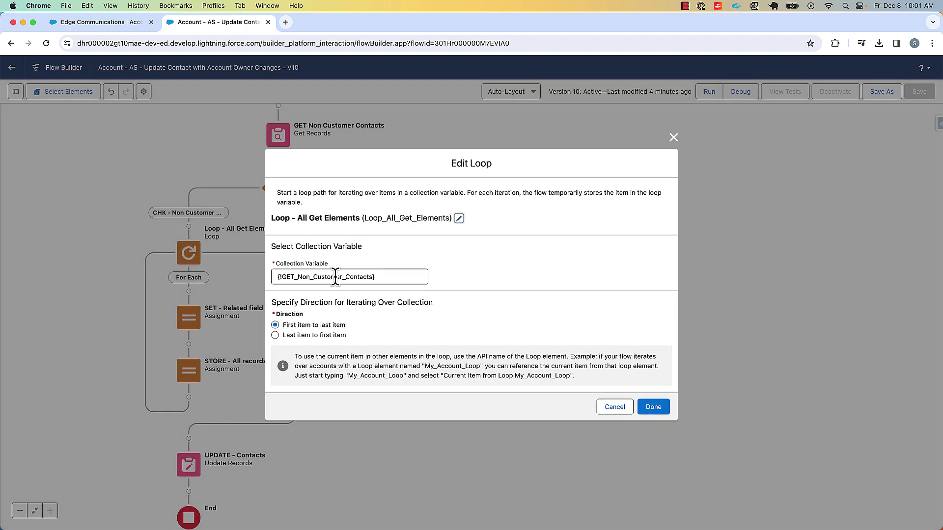
{"action": "left_click", "coordinate": [334, 276]}
{"action": "left_click", "coordinate": [523, 252]}
{"action": "left_click", "coordinate": [673, 137]}
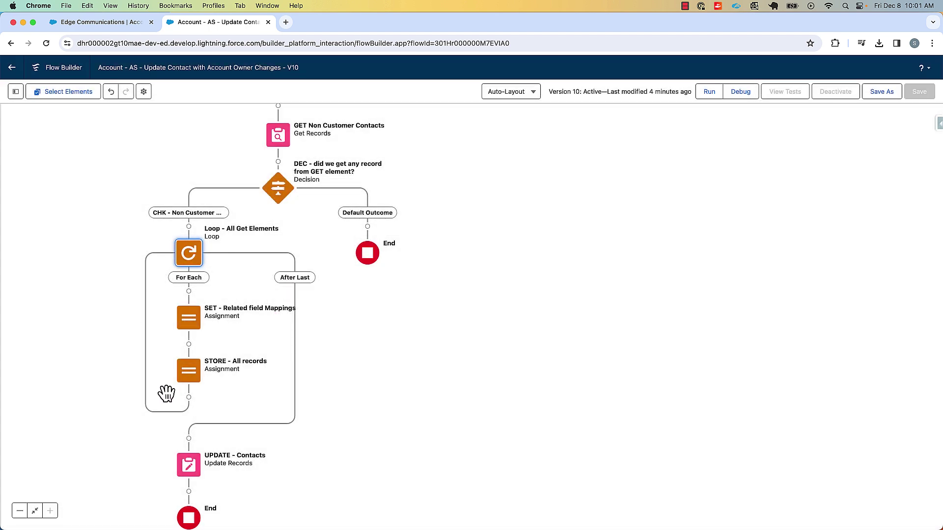
{"action": "double_click", "coordinate": [189, 374]}
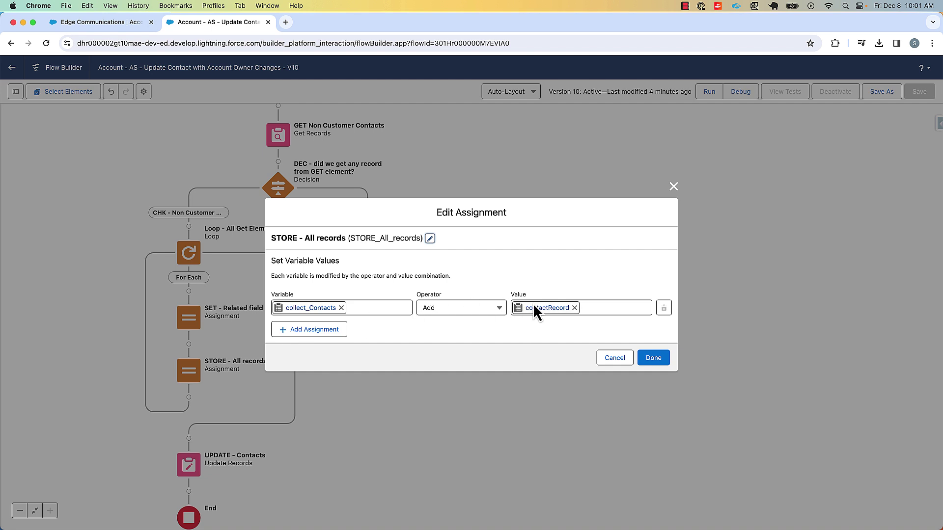
{"action": "left_click", "coordinate": [673, 187]}
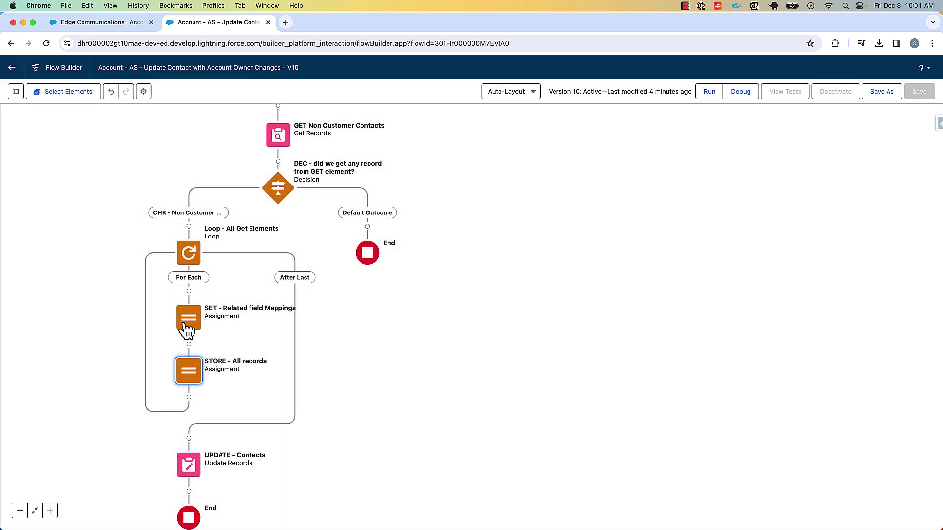
{"action": "double_click", "coordinate": [185, 323]}
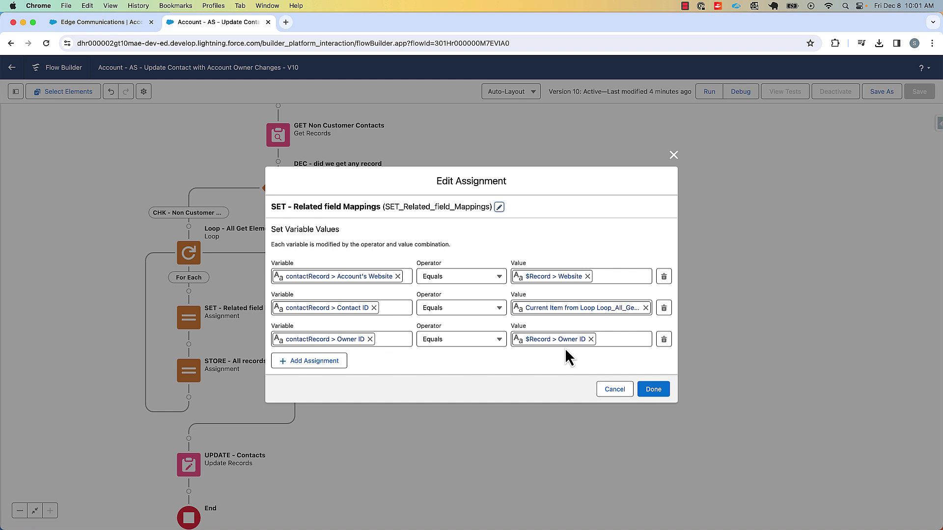
Close the field mappings and review the UPDATE - Contacts element settings.
{"action": "left_click", "coordinate": [653, 389]}
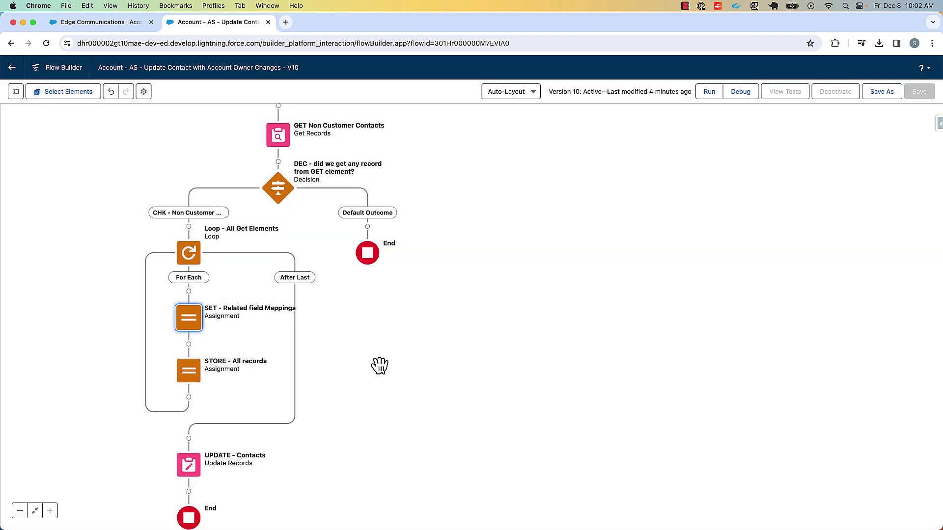
{"action": "left_click_drag", "start_coordinate": [383, 354], "coordinate": [462, 245]}
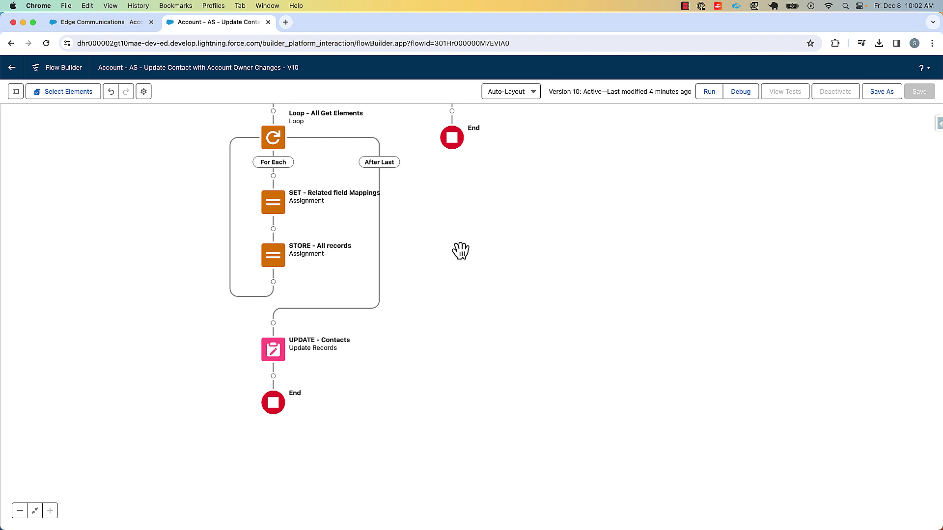
{"action": "left_click", "coordinate": [277, 350]}
{"action": "left_click", "coordinate": [273, 464]}
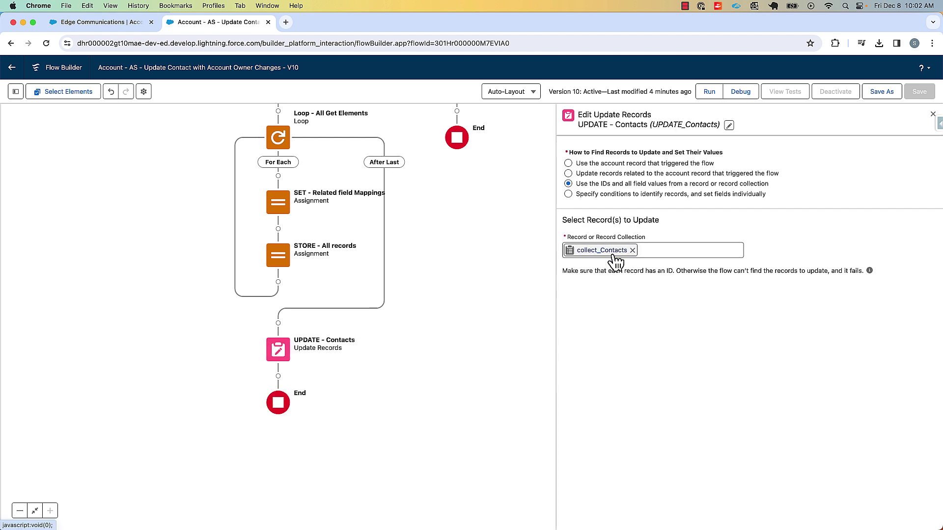
{"action": "left_click", "coordinate": [931, 116]}
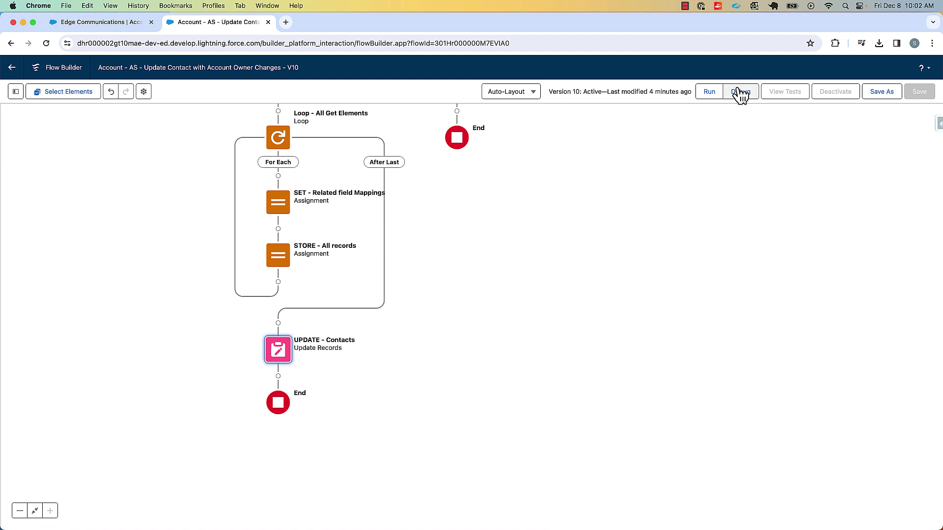
Save the flow as new Version 11 and activate it.
{"action": "left_click", "coordinate": [887, 91]}
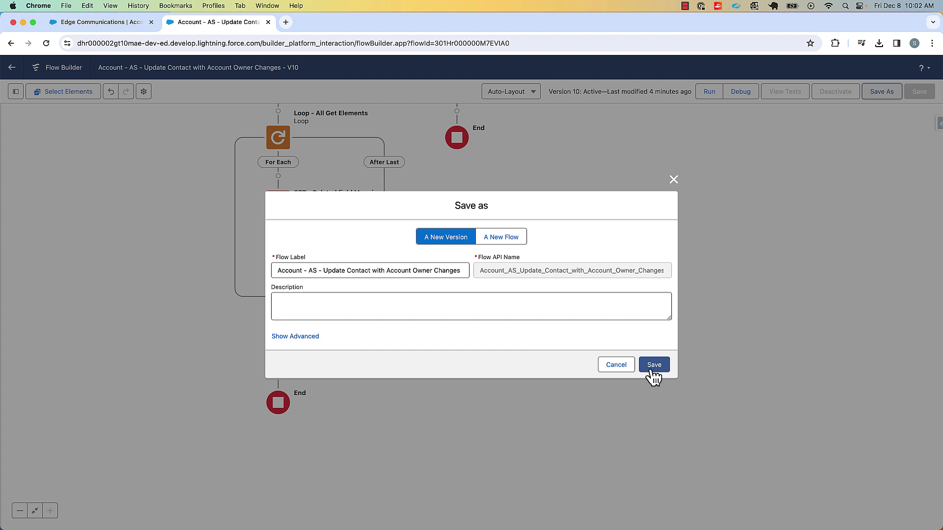
{"action": "left_click", "coordinate": [652, 367]}
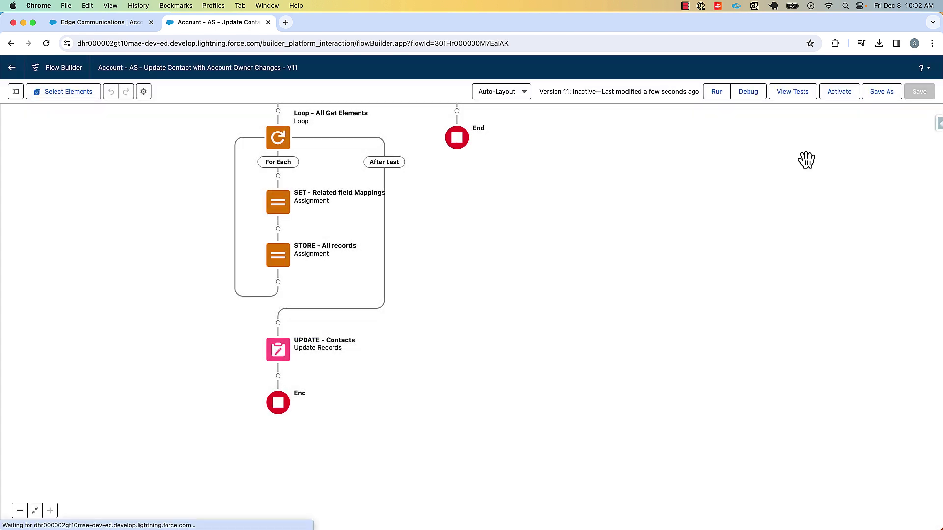
{"action": "left_click", "coordinate": [839, 95]}
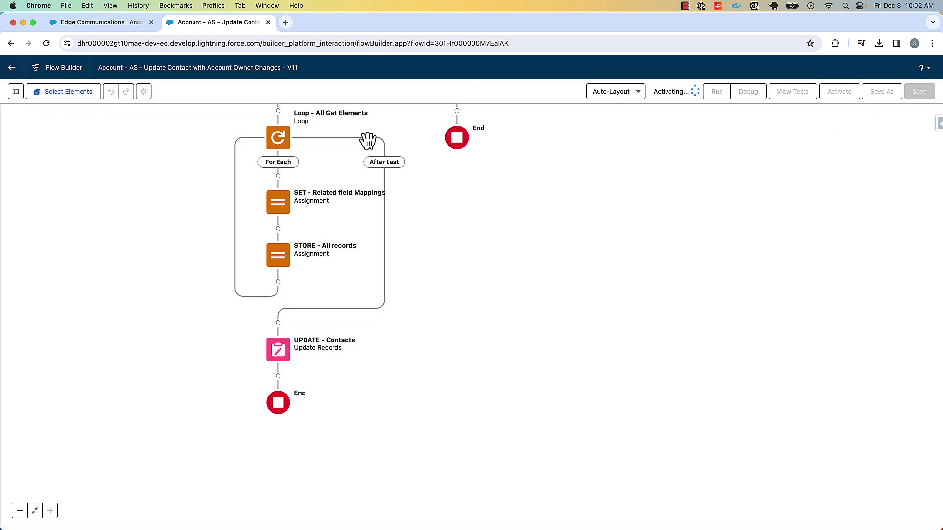
Review the Edge Communications account and its CFO contact's record, ending on the account page.
{"action": "left_click", "coordinate": [104, 25]}
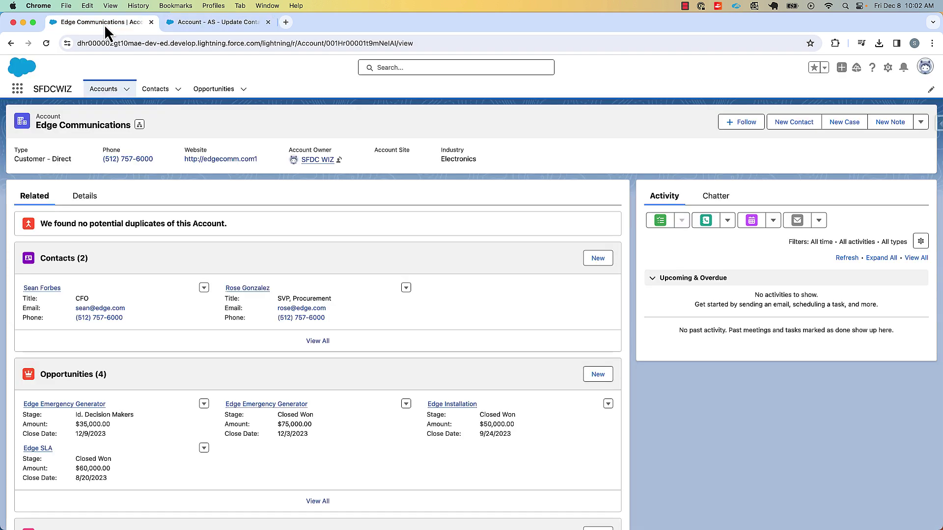
{"action": "left_click", "coordinate": [43, 289], "text": "super"}
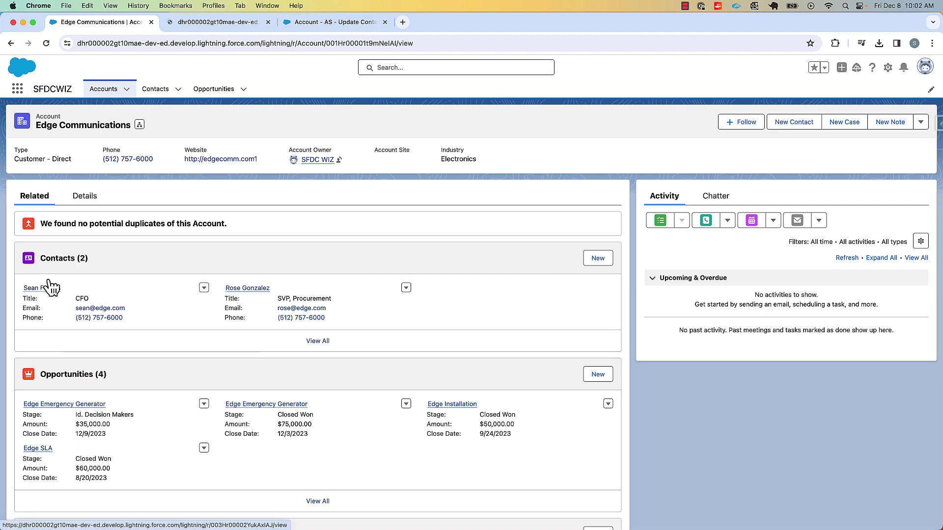
{"action": "left_click", "coordinate": [218, 22]}
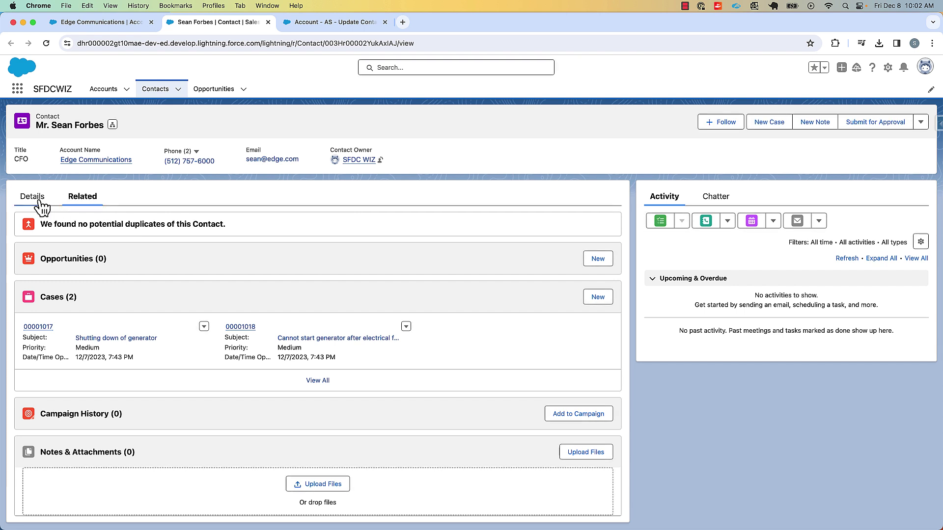
{"action": "left_click", "coordinate": [36, 197]}
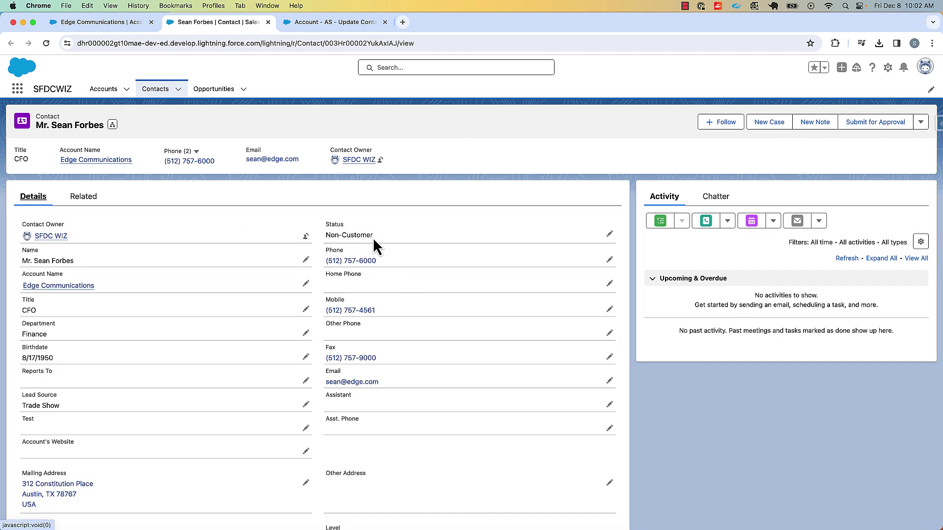
{"action": "left_click", "coordinate": [87, 24]}
{"action": "mouse_move", "coordinate": [318, 169]}
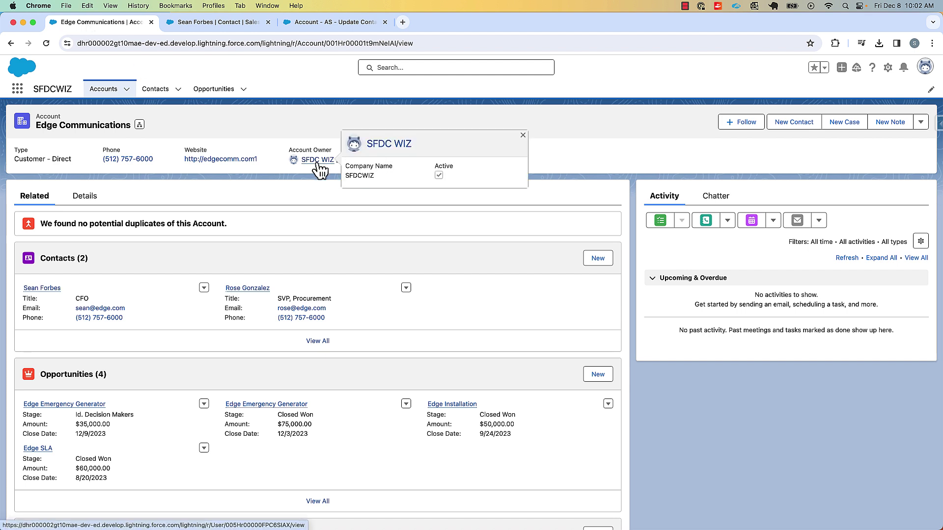
{"action": "left_click", "coordinate": [194, 25]}
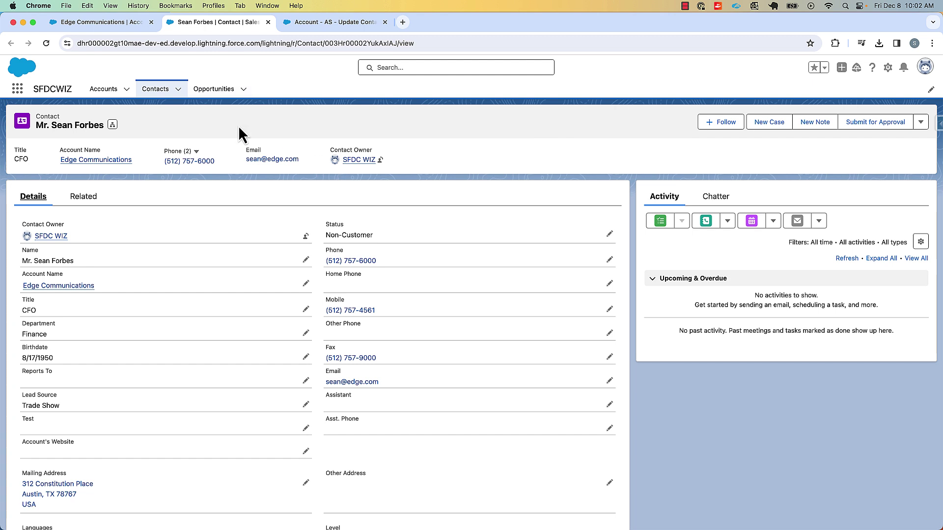
{"action": "left_click", "coordinate": [88, 23]}
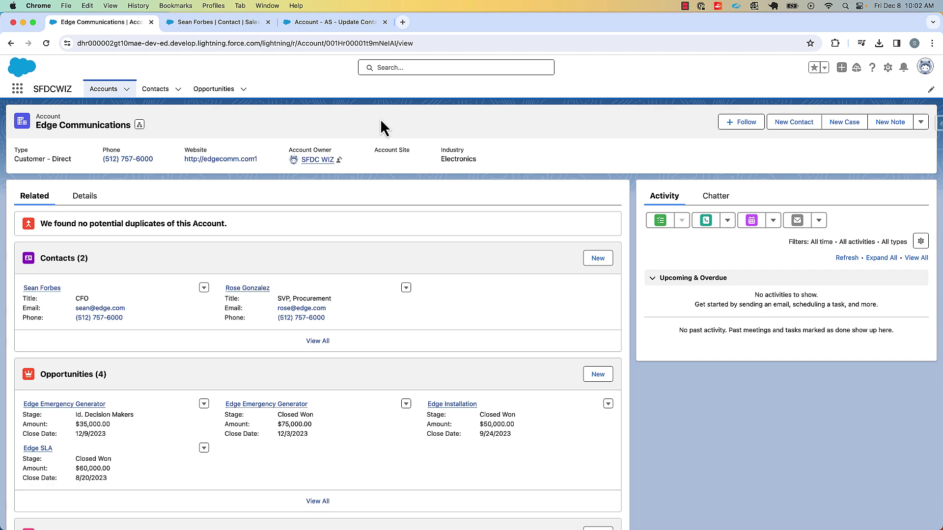
Attempt to change the Edge Communications account owner to a different user.
{"action": "left_click", "coordinate": [338, 160]}
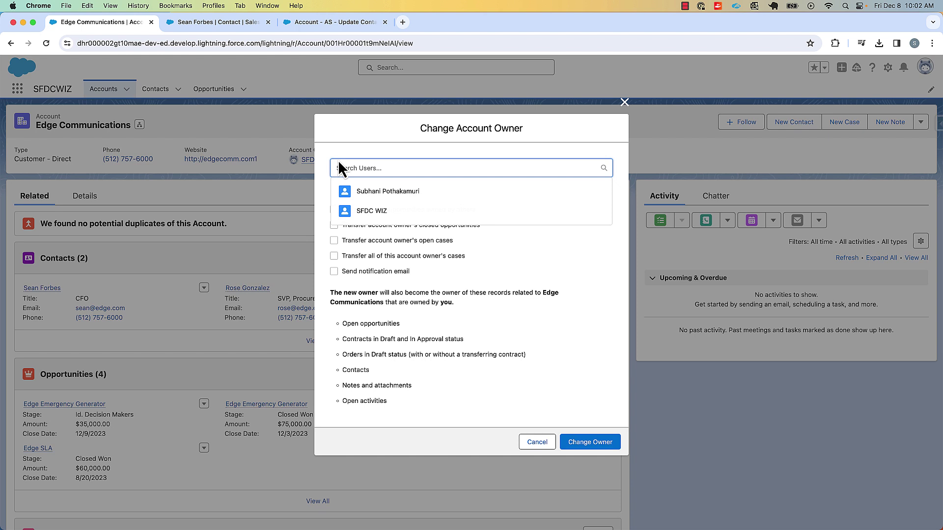
{"action": "left_click", "coordinate": [374, 191]}
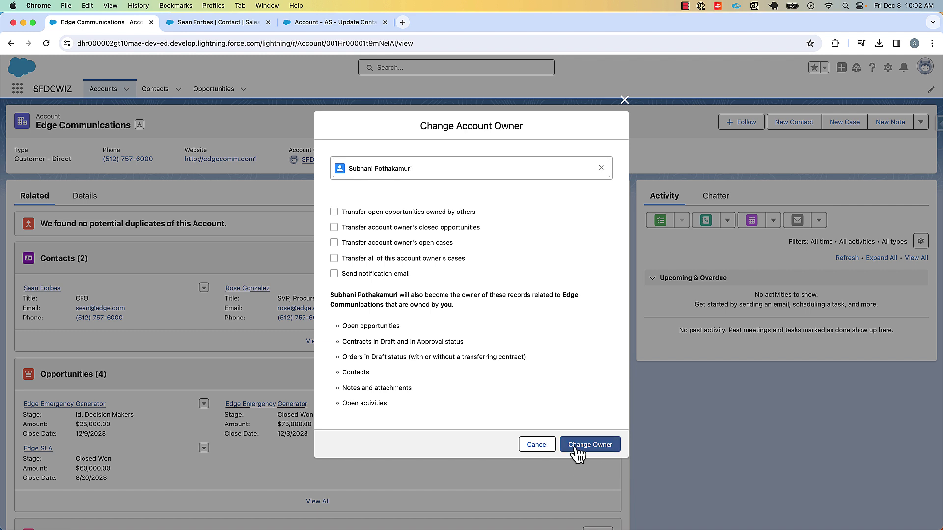
{"action": "left_click", "coordinate": [574, 448]}
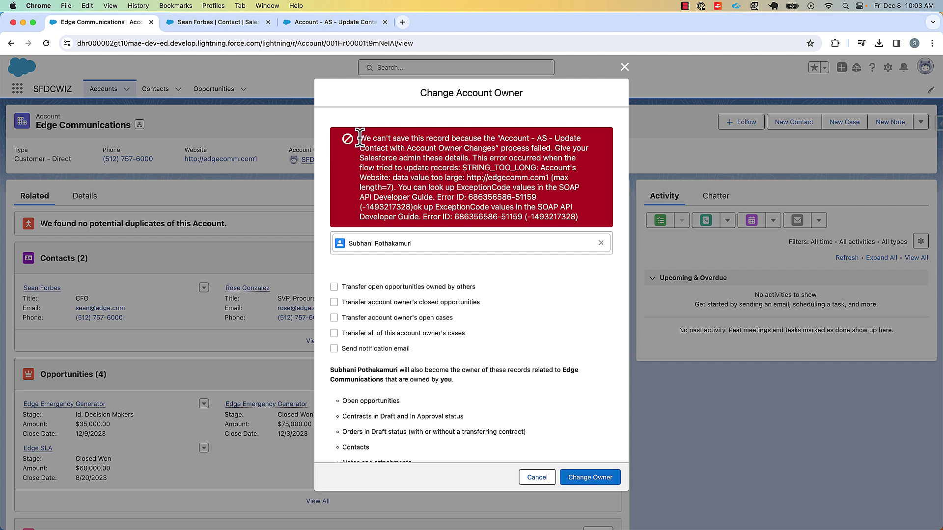
Highlight the STRING_TOO_LONG error saying the Website value exceeds max length 7.
{"action": "left_click_drag", "start_coordinate": [360, 137], "coordinate": [592, 228]}
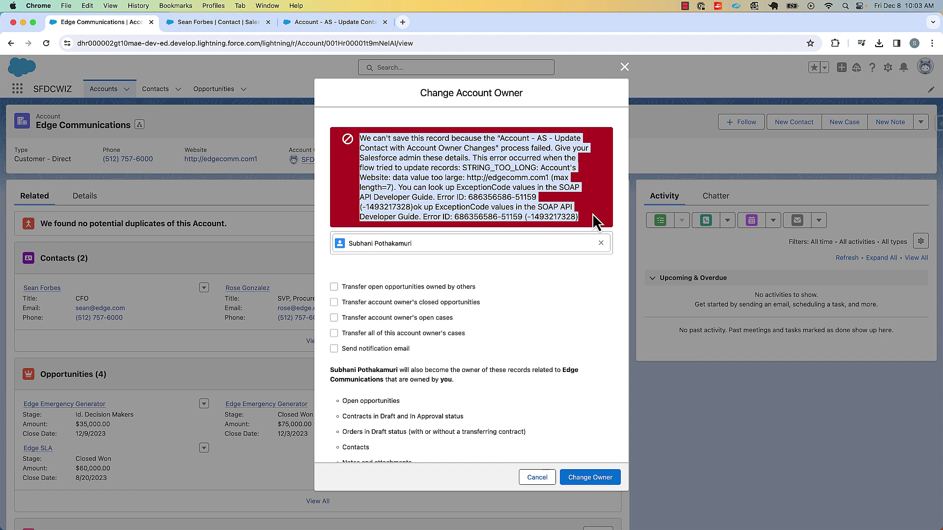
{"action": "left_click", "coordinate": [592, 213]}
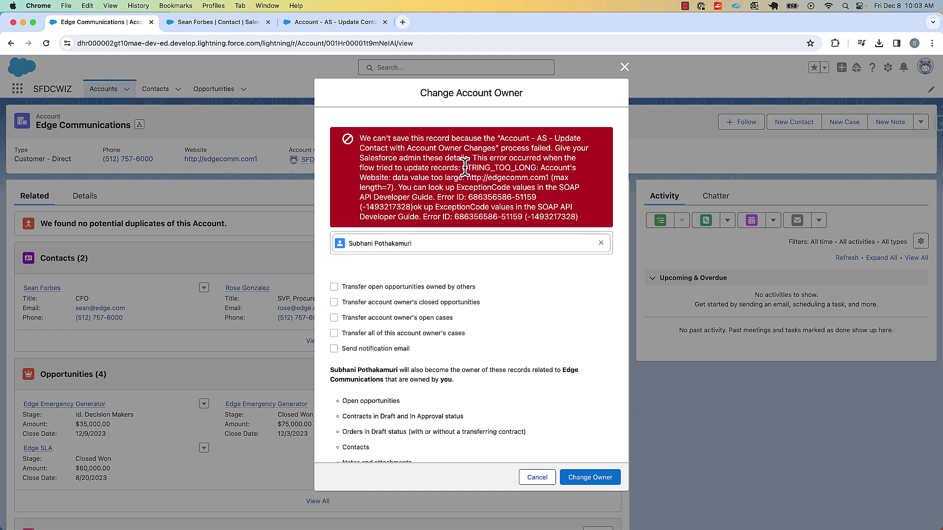
{"action": "left_click_drag", "start_coordinate": [464, 167], "coordinate": [387, 187]}
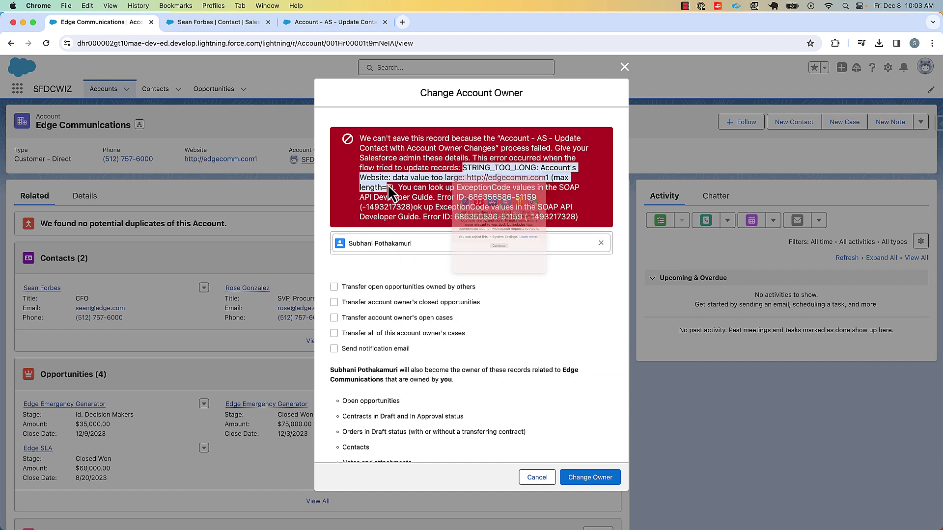
{"action": "left_click", "coordinate": [456, 172]}
{"action": "left_click_drag", "start_coordinate": [463, 168], "coordinate": [378, 193]}
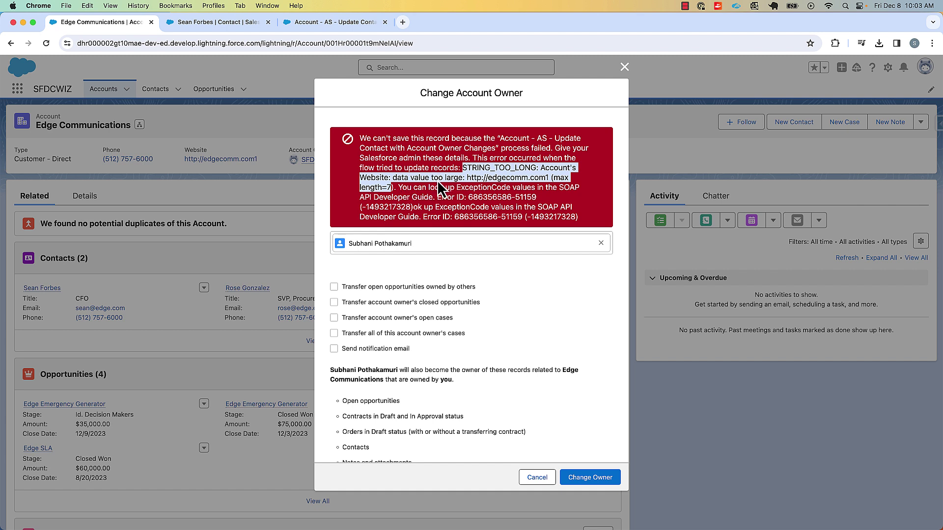
Add a fault path to UPDATE - Contacts ending in a Custom Error element.
{"action": "left_click", "coordinate": [313, 22]}
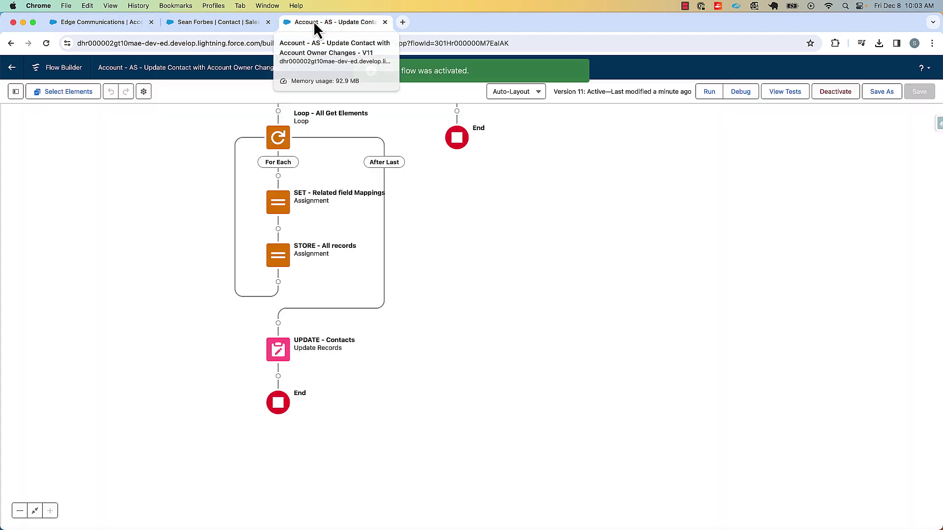
{"action": "left_click", "coordinate": [284, 357]}
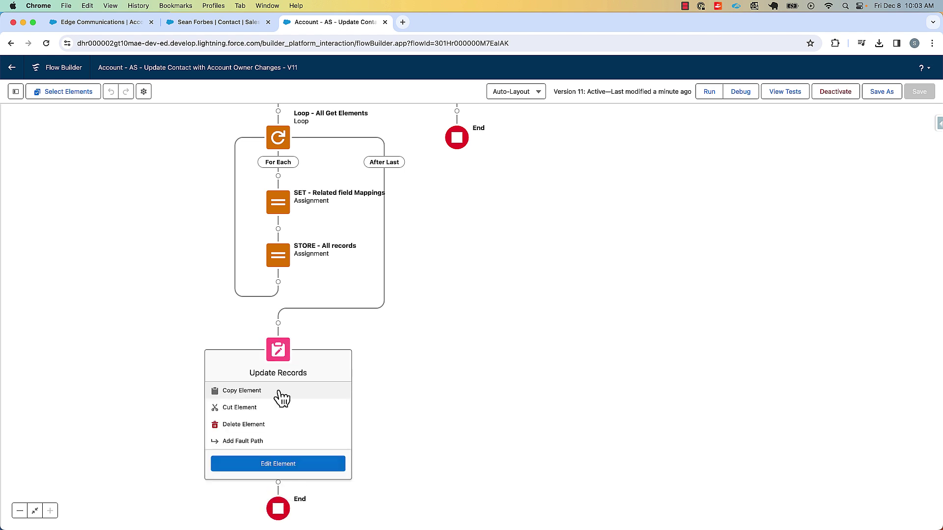
{"action": "left_click", "coordinate": [248, 442]}
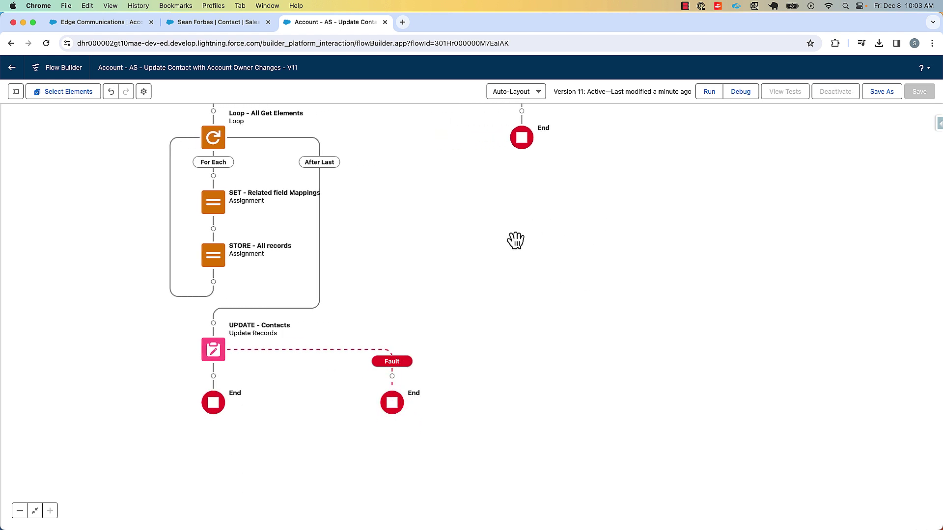
{"action": "left_click", "coordinate": [392, 376]}
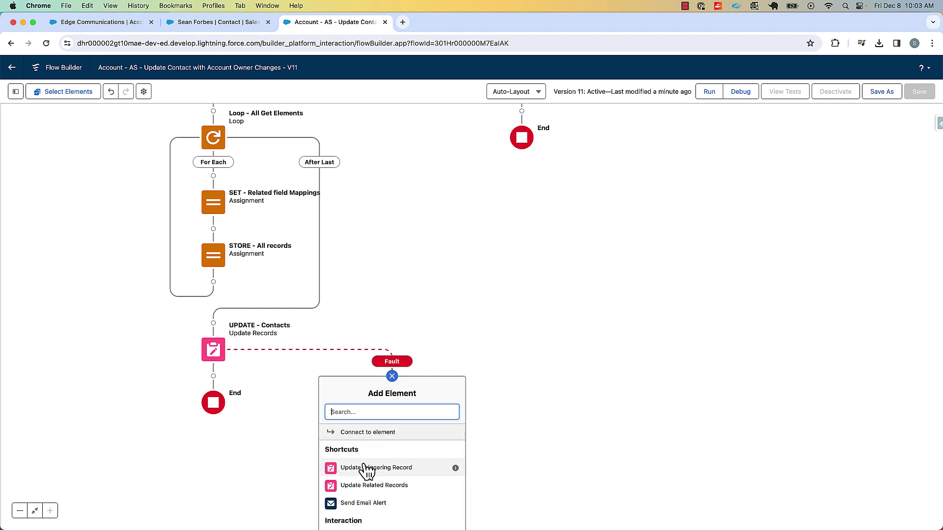
{"action": "type", "text": "custom"}
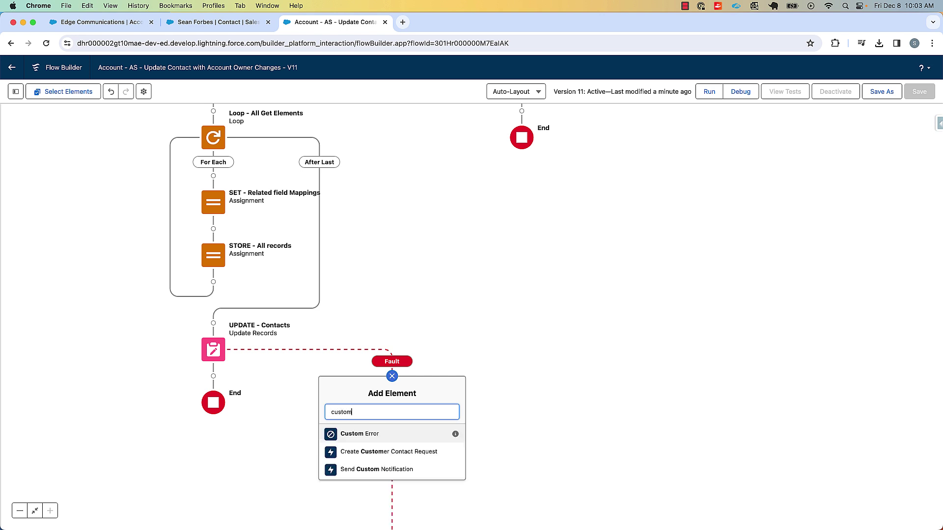
{"action": "left_click", "coordinate": [385, 442]}
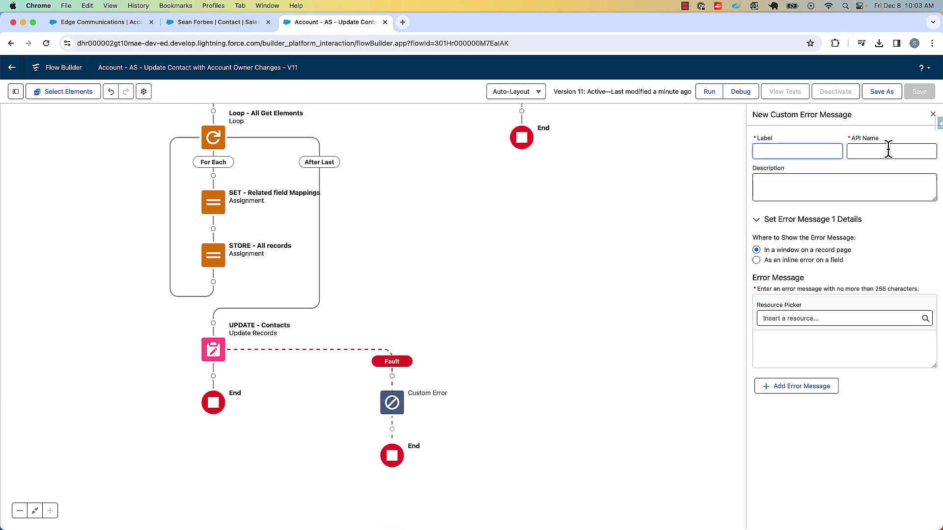
Label the Custom Error element 'Custom Error Message'.
{"action": "type", "text": "Cust"}
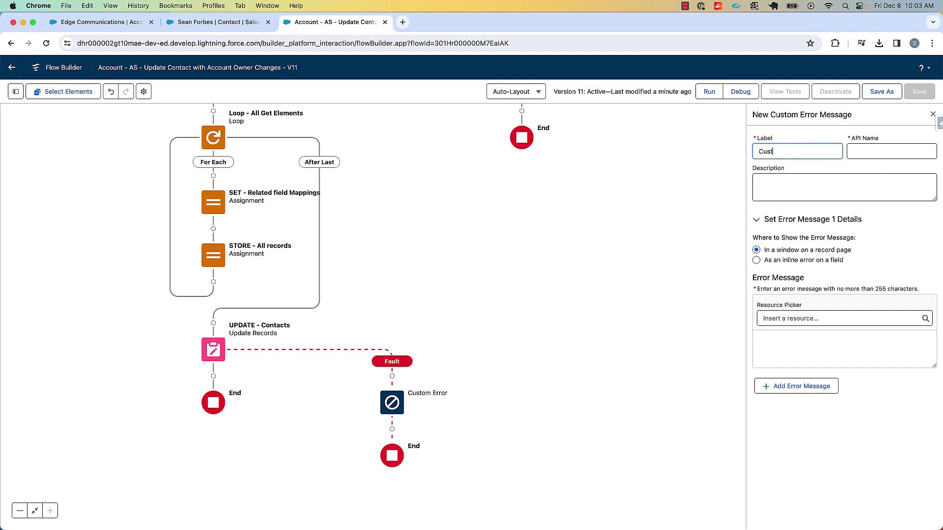
{"action": "type", "text": "om Error Path"}
{"action": "double_click", "coordinate": [807, 151]}
{"action": "type", "text": "Message"}
{"action": "left_click", "coordinate": [807, 184]}
{"action": "left_click", "coordinate": [778, 339]}
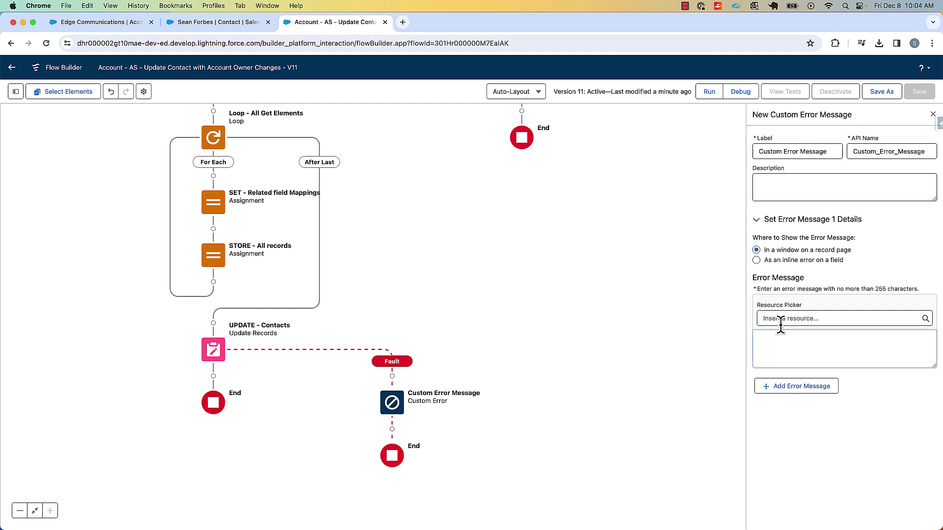
Create a new Text formula resource named Fx_customErrorMessage.
{"action": "left_click", "coordinate": [16, 91]}
{"action": "left_click", "coordinate": [35, 181]}
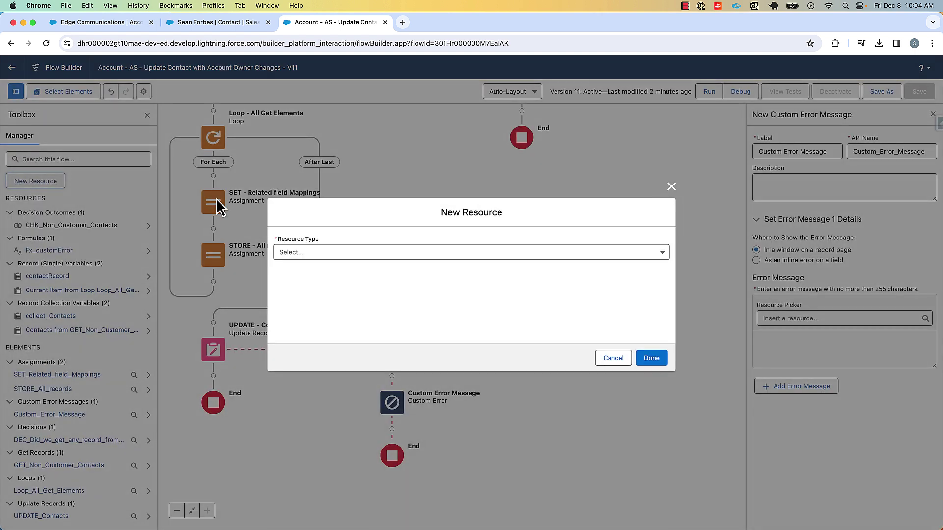
{"action": "left_click", "coordinate": [285, 256]}
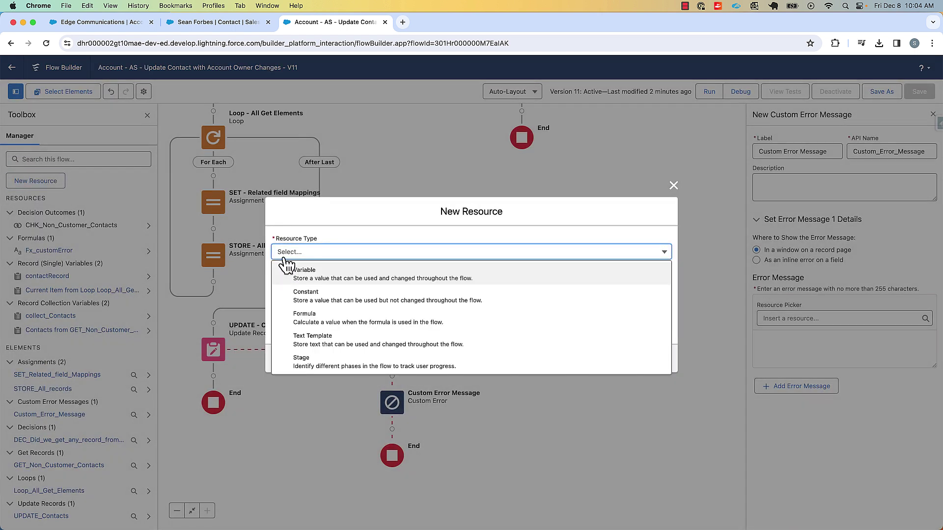
{"action": "left_click", "coordinate": [300, 316]}
{"action": "left_click", "coordinate": [305, 216]}
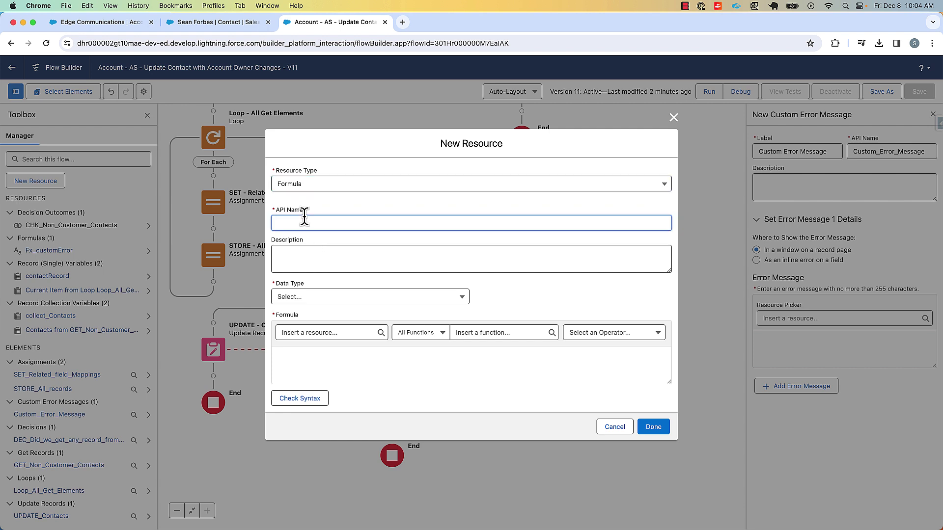
{"action": "type", "text": "FX_customErrorMessage"}
{"action": "left_click", "coordinate": [293, 297]}
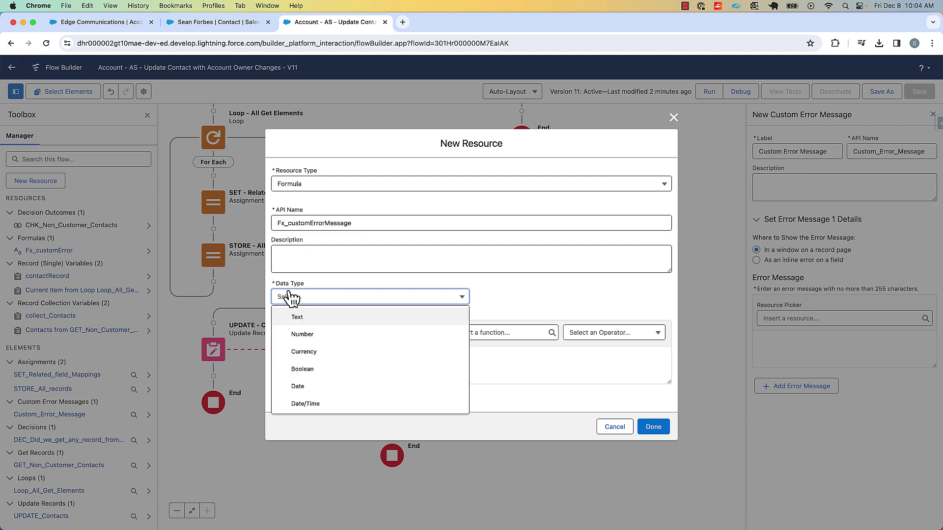
{"action": "left_click", "coordinate": [294, 317]}
Set the formula to {!$Flow.FaultMessage} and save the resource.
{"action": "left_click", "coordinate": [289, 332]}
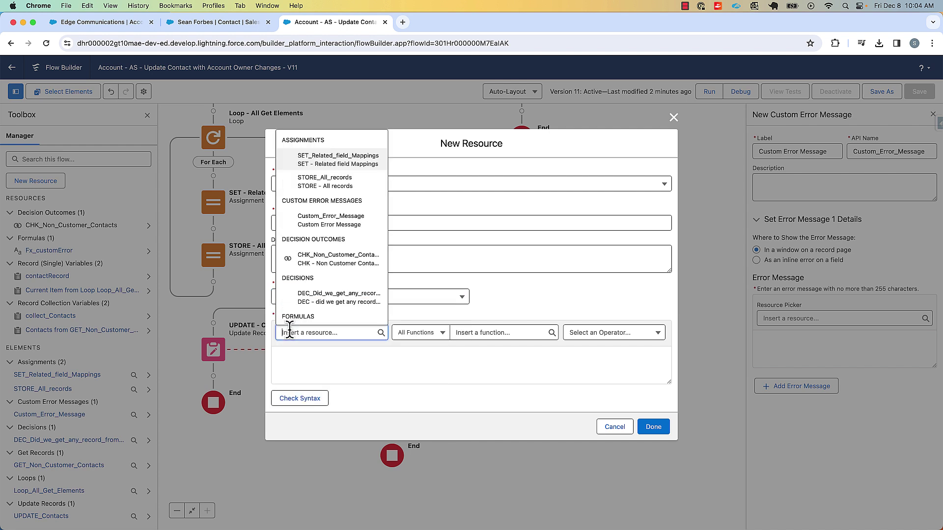
{"action": "type", "text": "flo"}
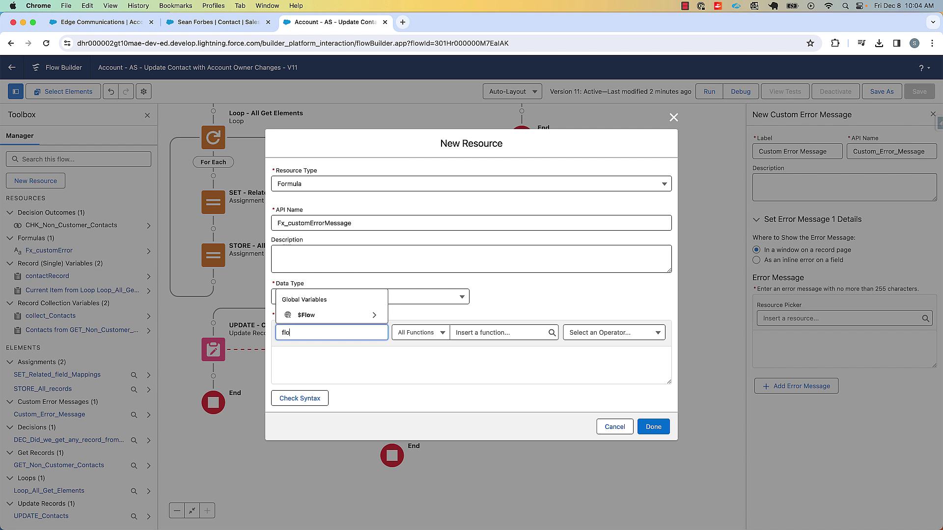
{"action": "left_click", "coordinate": [311, 316]}
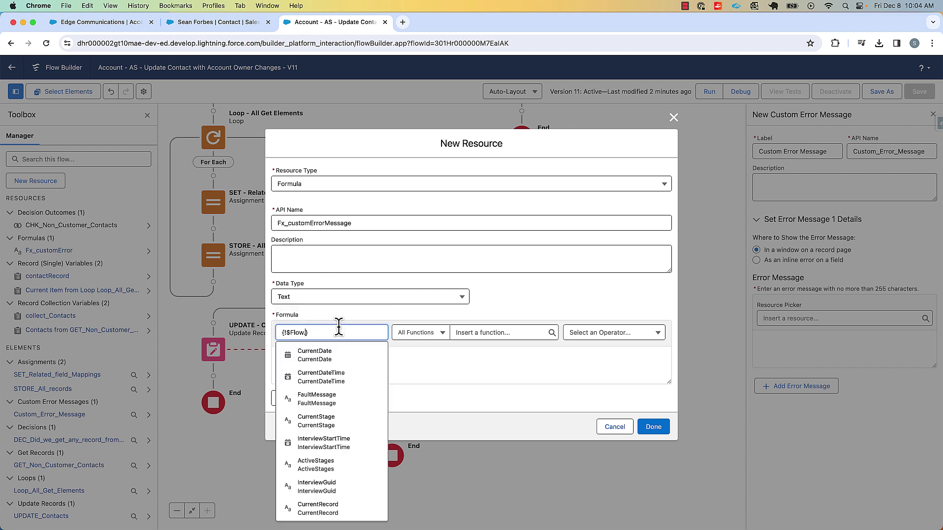
{"action": "left_click", "coordinate": [317, 400]}
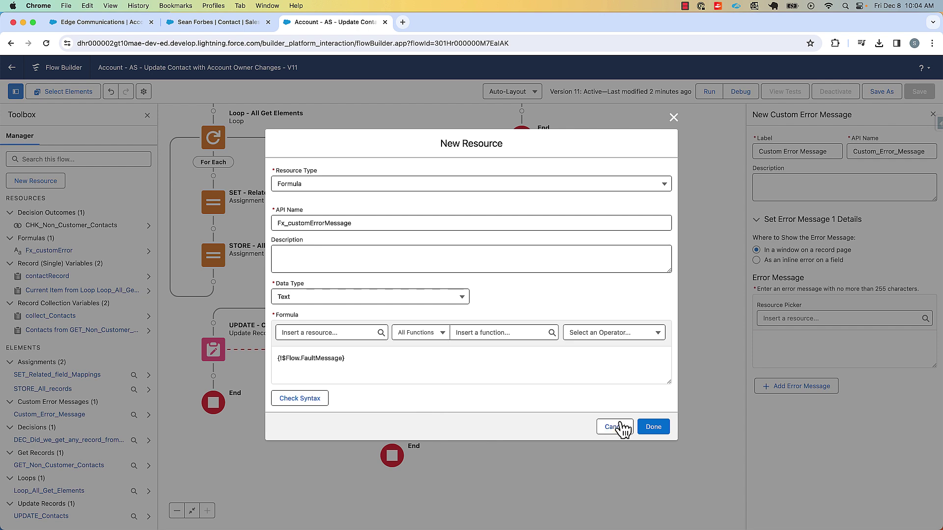
{"action": "left_click", "coordinate": [655, 427]}
Set the custom error message to the Fx_customErrorMessage formula.
{"action": "left_click", "coordinate": [806, 318]}
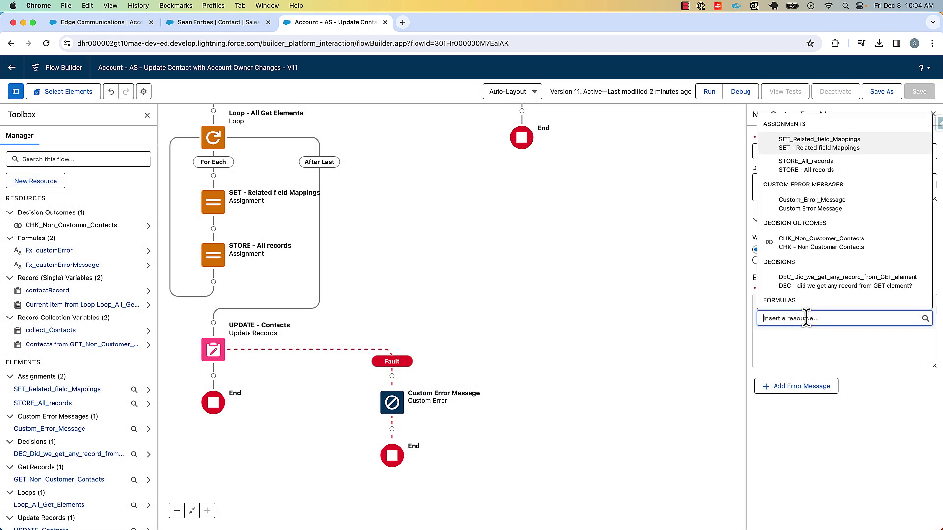
{"action": "type", "text": "fx"}
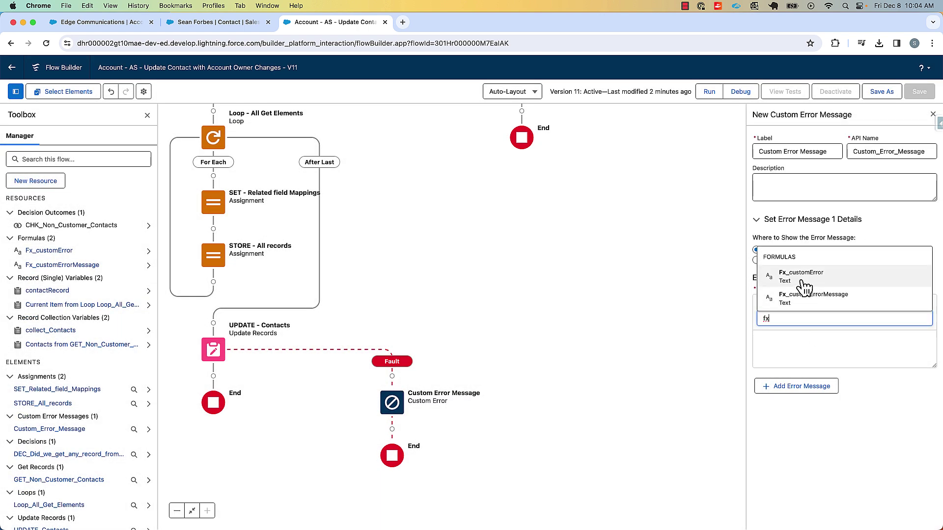
{"action": "left_click", "coordinate": [805, 297]}
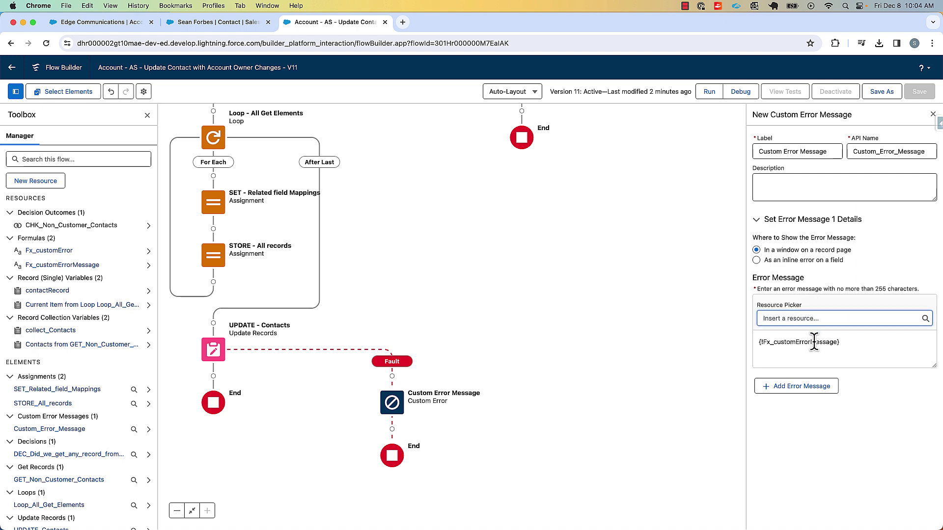
Save the flow as new Version 12, activate it, and return to the account page.
{"action": "left_click", "coordinate": [883, 94]}
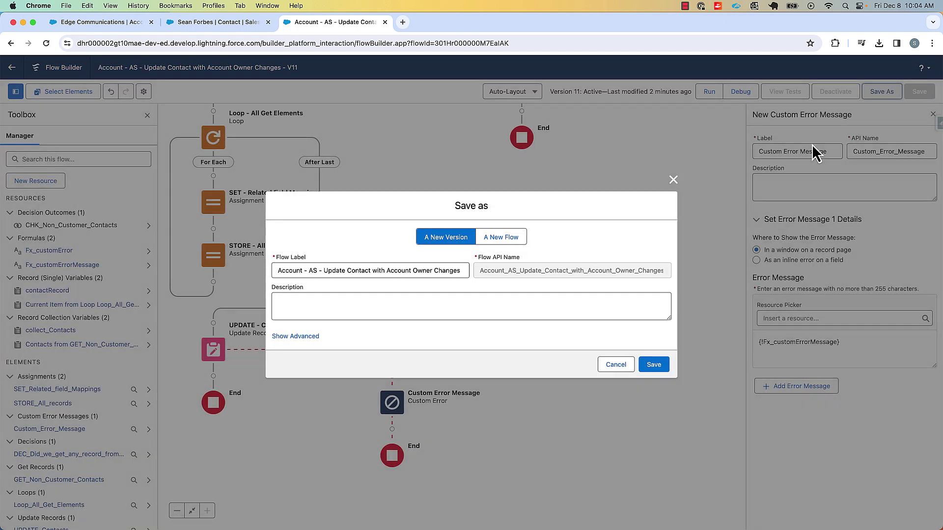
{"action": "left_click", "coordinate": [656, 365]}
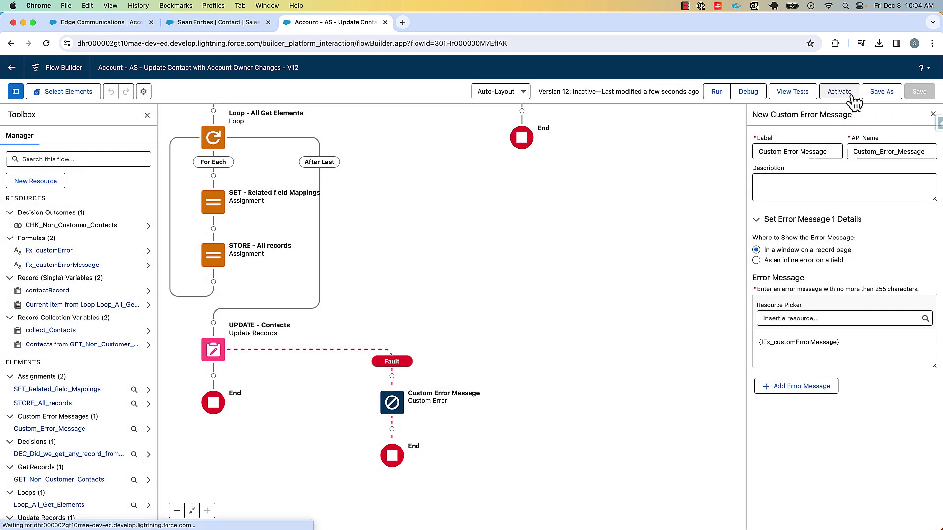
{"action": "left_click", "coordinate": [841, 92]}
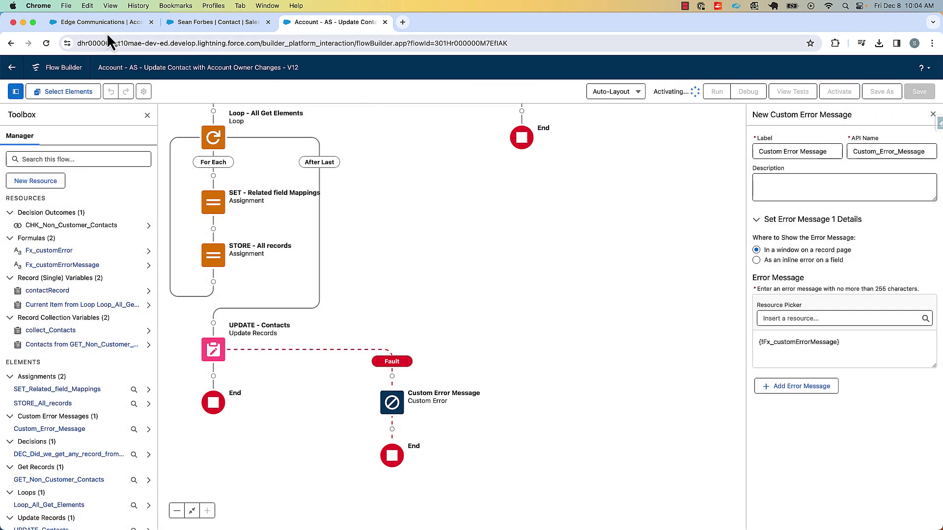
{"action": "left_click", "coordinate": [95, 24]}
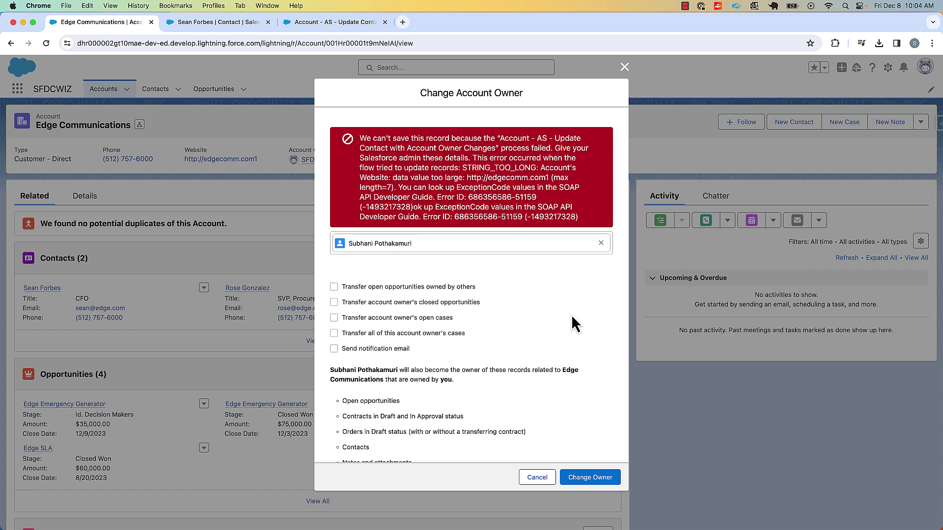
Retry the Edge Communications owner change and highlight the STRING_TOO_LONG fault message.
{"action": "left_click", "coordinate": [578, 479]}
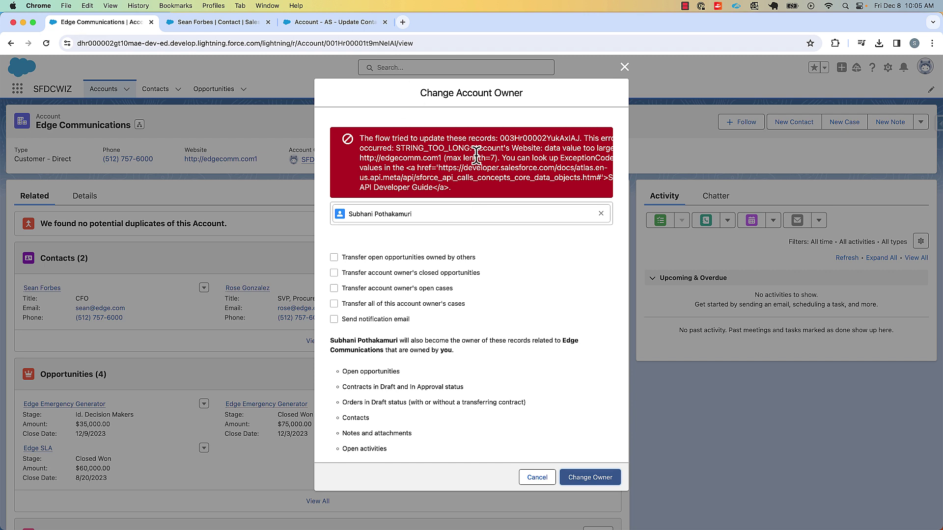
{"action": "left_click_drag", "start_coordinate": [499, 158], "coordinate": [398, 146]}
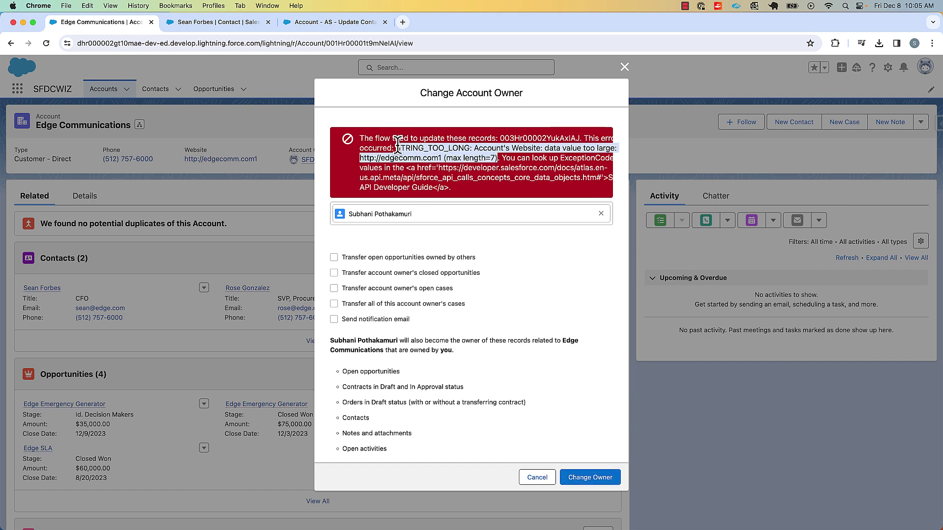
{"action": "left_click", "coordinate": [323, 22]}
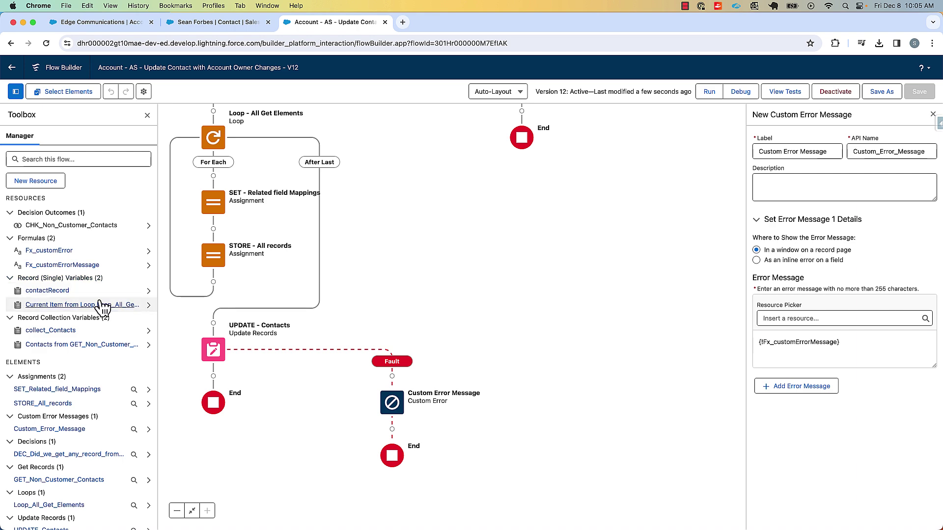
Open the Fx_customErrorMessage formula resource for editing and enlarge its formula area.
{"action": "left_click", "coordinate": [56, 265]}
{"action": "left_click", "coordinate": [425, 311]}
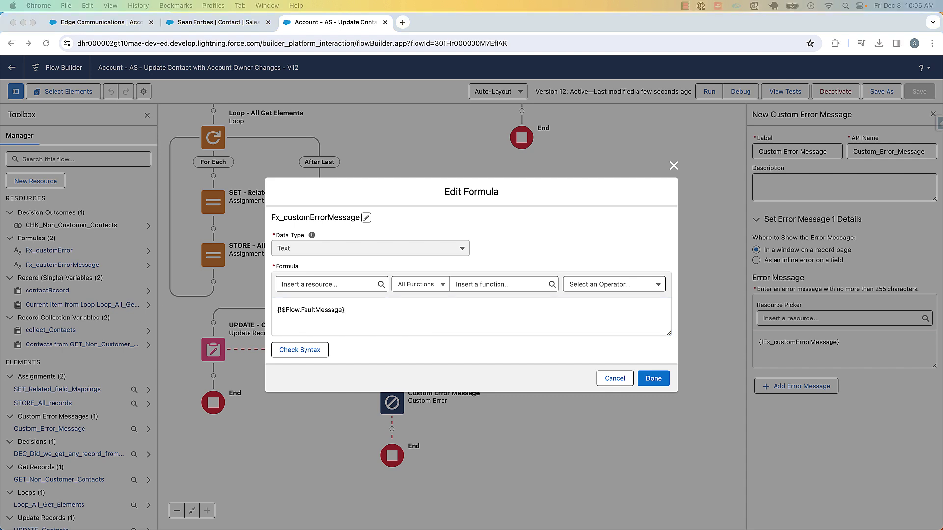
{"action": "left_click", "coordinate": [349, 310]}
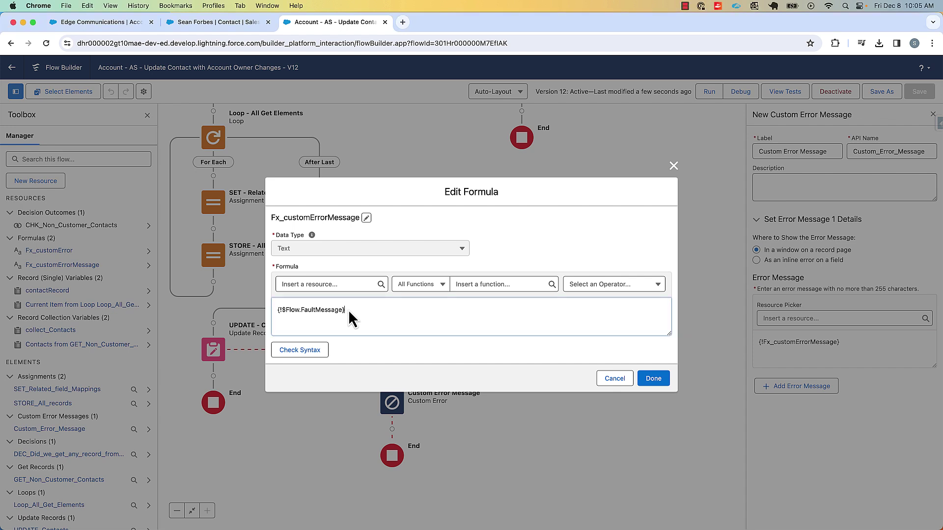
{"action": "key", "text": "super+v"}
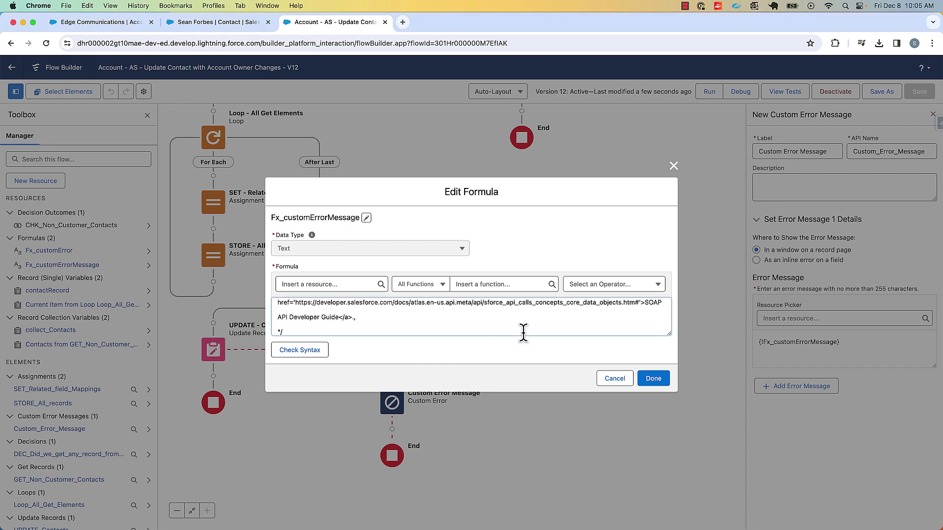
{"action": "key", "text": "super+z"}
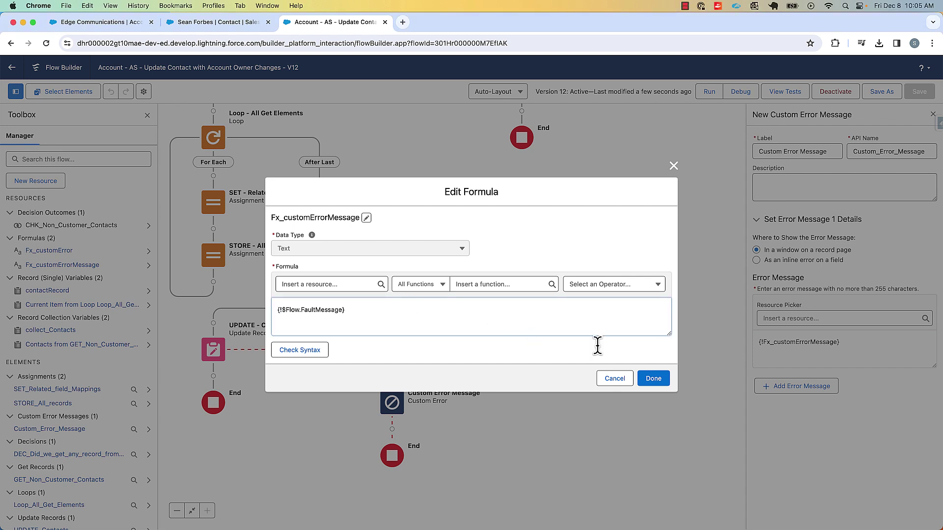
{"action": "left_click_drag", "start_coordinate": [670, 334], "coordinate": [675, 420]}
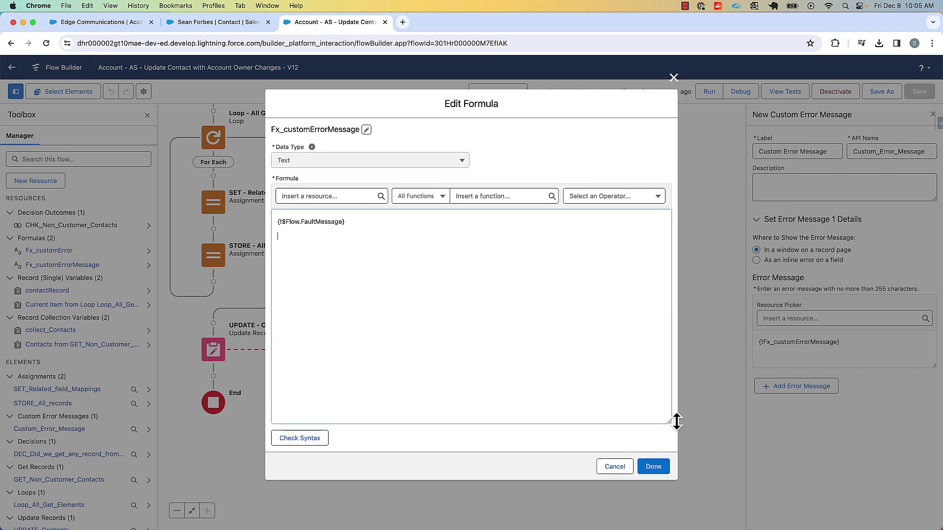
Replace the standalone {!$Flow.FaultMessage} line with the MID/FIND formula that trims the fault message.
{"action": "left_click", "coordinate": [349, 249]}
{"action": "type", "text": "MID({!$Flow.FaultMessage}, Find(\"This error occurred:\", {!$Flow.FaultMessage})+20, FIND(\"You can look up\", {!$Flow.FaultMessage})-1-(FIND(\"This error occurred:\",{!$Flow.FaultMessage})+20))"}
{"action": "left_click", "coordinate": [353, 219]}
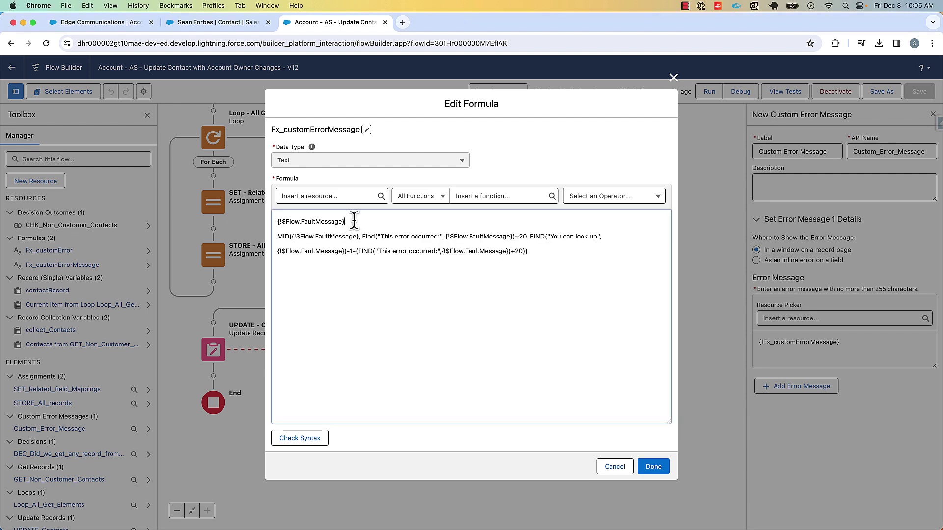
{"action": "left_click_drag", "start_coordinate": [354, 219], "coordinate": [264, 208]}
{"action": "key", "text": "BackSpace"}
{"action": "key", "text": "BackSpace"}
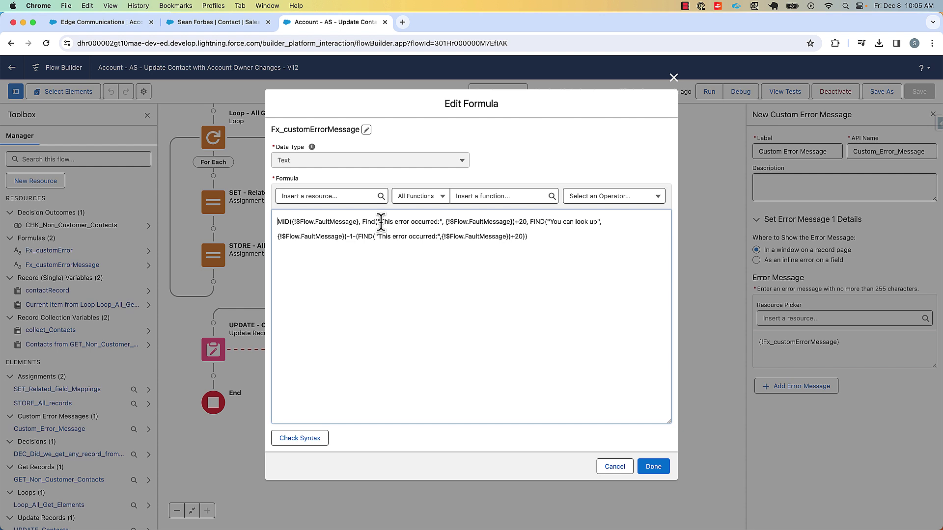
{"action": "left_click_drag", "start_coordinate": [381, 221], "coordinate": [439, 220]}
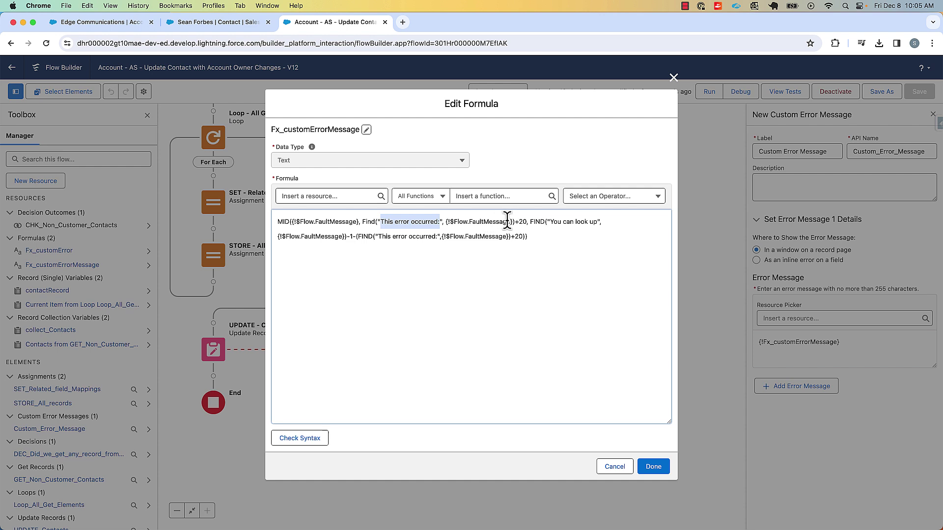
{"action": "double_click", "coordinate": [491, 221]}
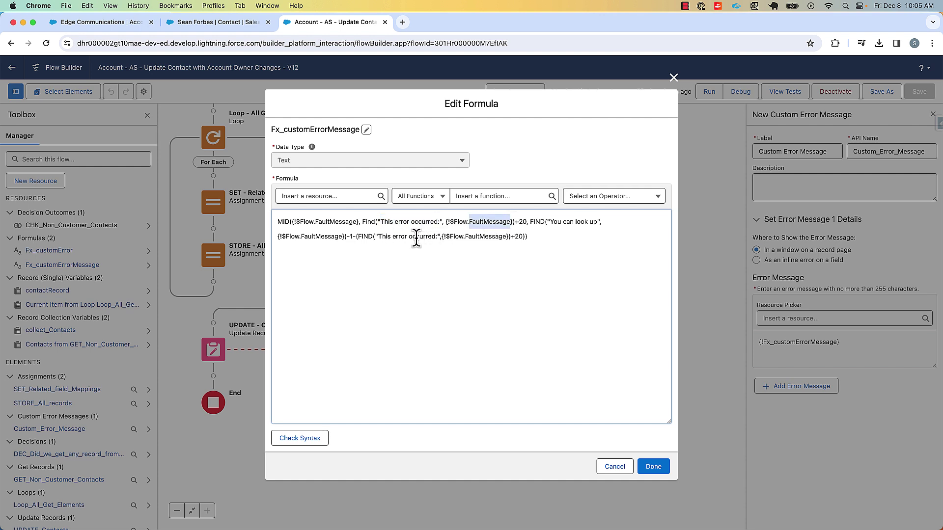
{"action": "double_click", "coordinate": [570, 220]}
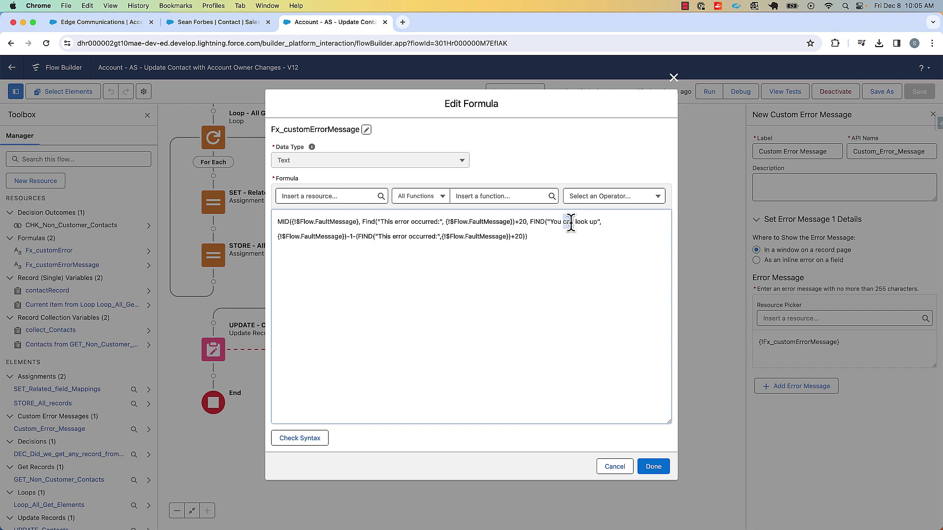
{"action": "left_click", "coordinate": [652, 469]}
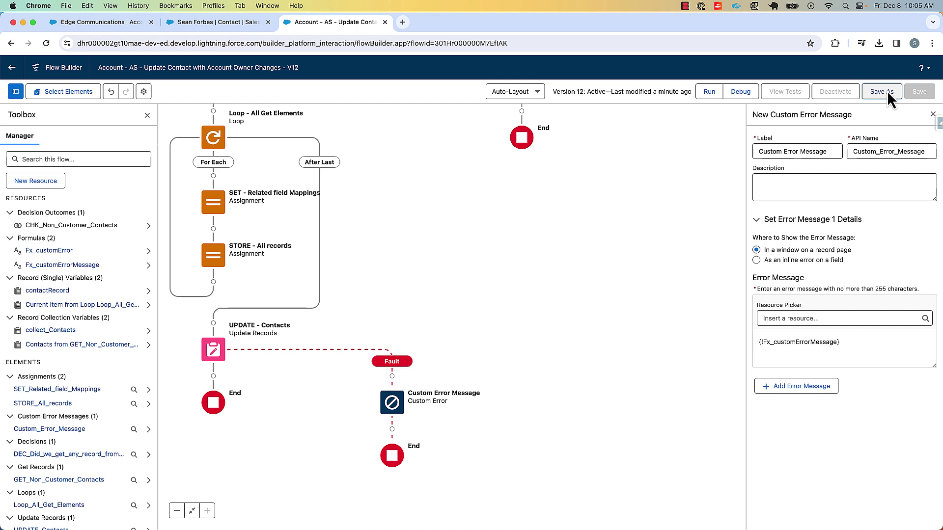
Save the flow as new version 13 and activate it.
{"action": "left_click", "coordinate": [888, 92]}
{"action": "left_click", "coordinate": [654, 365]}
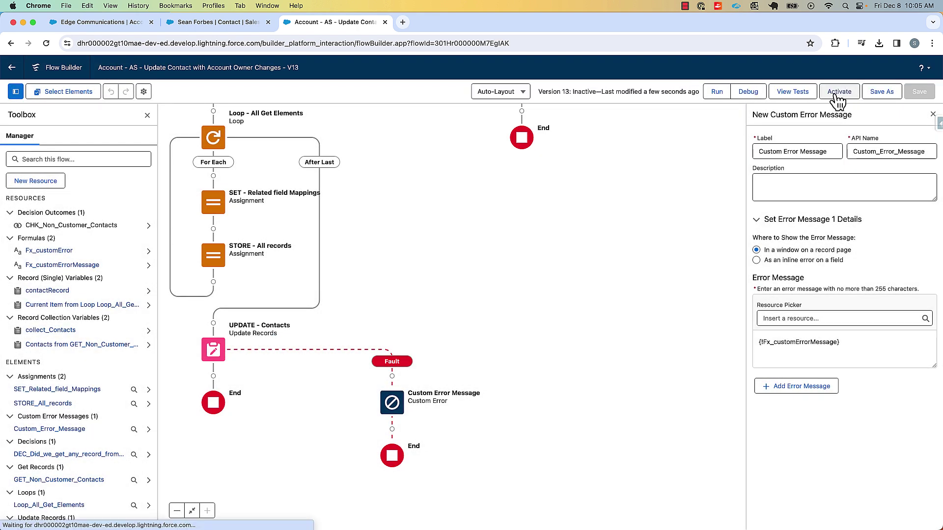
{"action": "left_click", "coordinate": [838, 94]}
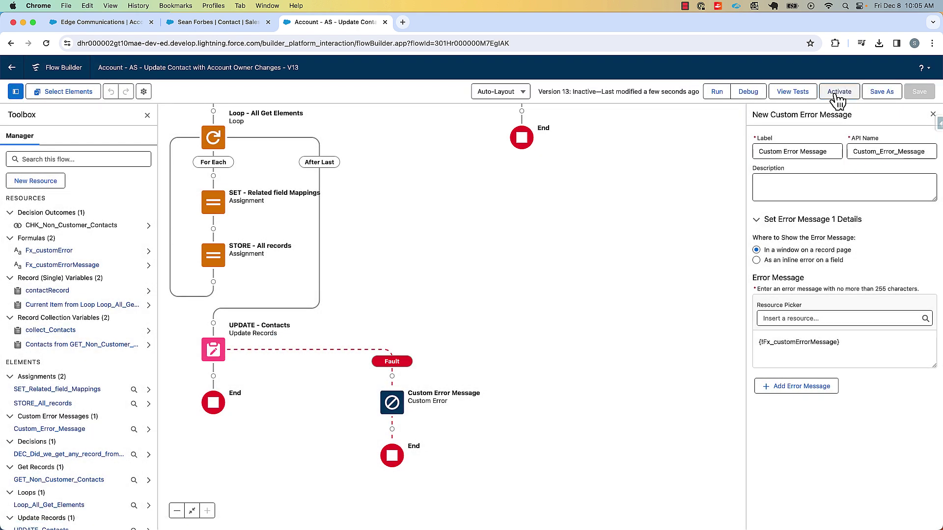
Retry Change Owner on Edge Communications to get only 'STRING_TOO_LONG, Website value exceeds max length 7'.
{"action": "left_click", "coordinate": [96, 24]}
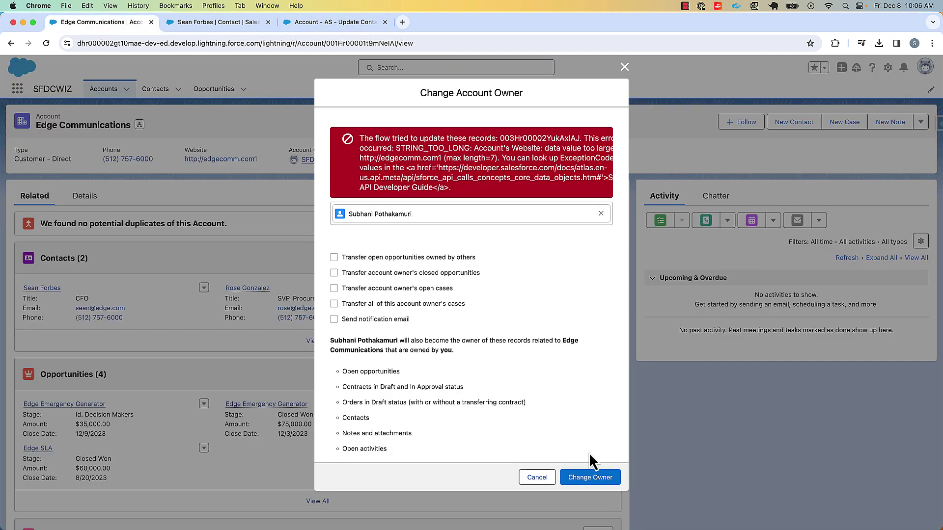
{"action": "left_click", "coordinate": [579, 479]}
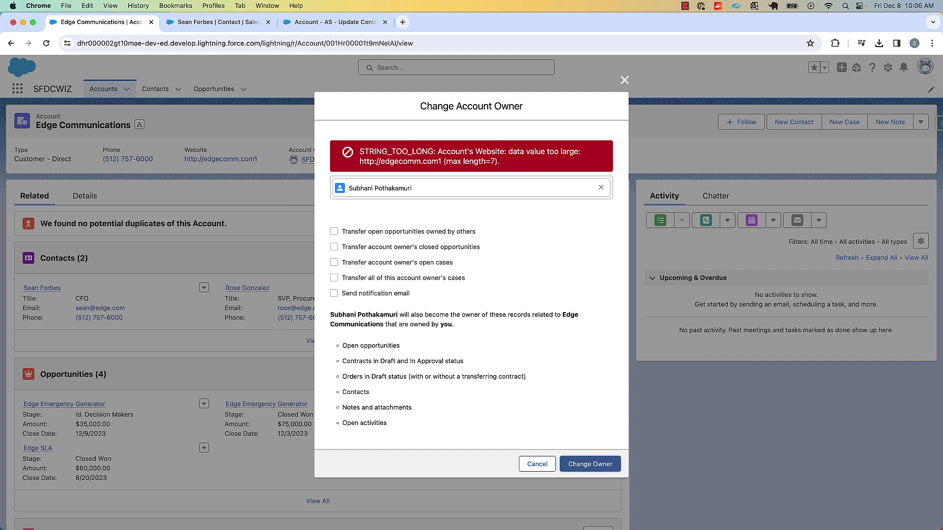
Switch back to PowerPoint and display slide 4, the closing thank-you slide.
{"action": "key", "text": "super+Tab"}
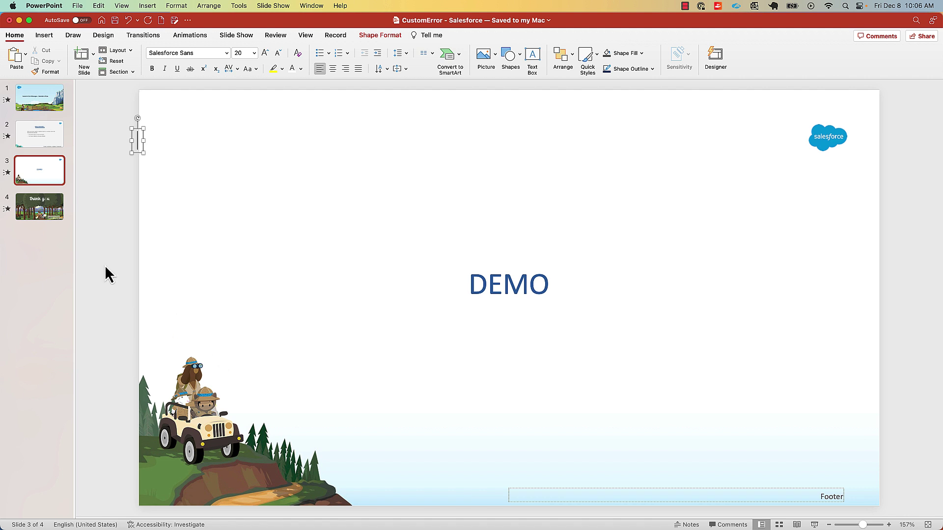
{"action": "left_click", "coordinate": [38, 213]}
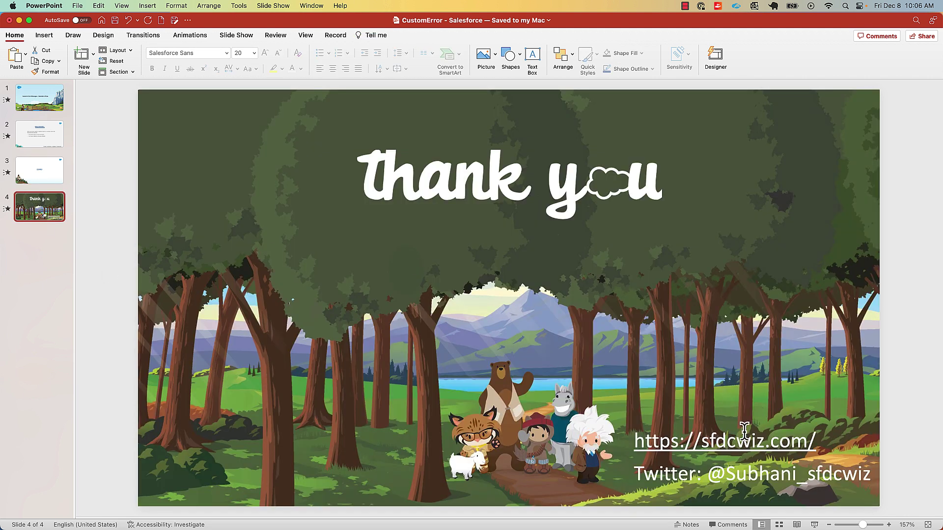